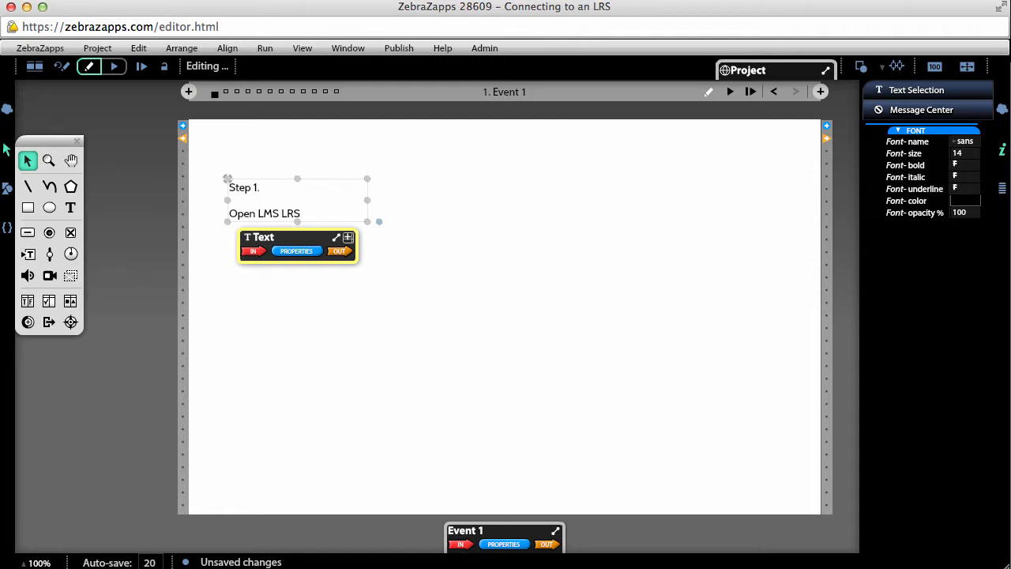
Complete the Step 1 note's instruction so it reads "Open LMS LRS object"
text(object)
click(406, 197)
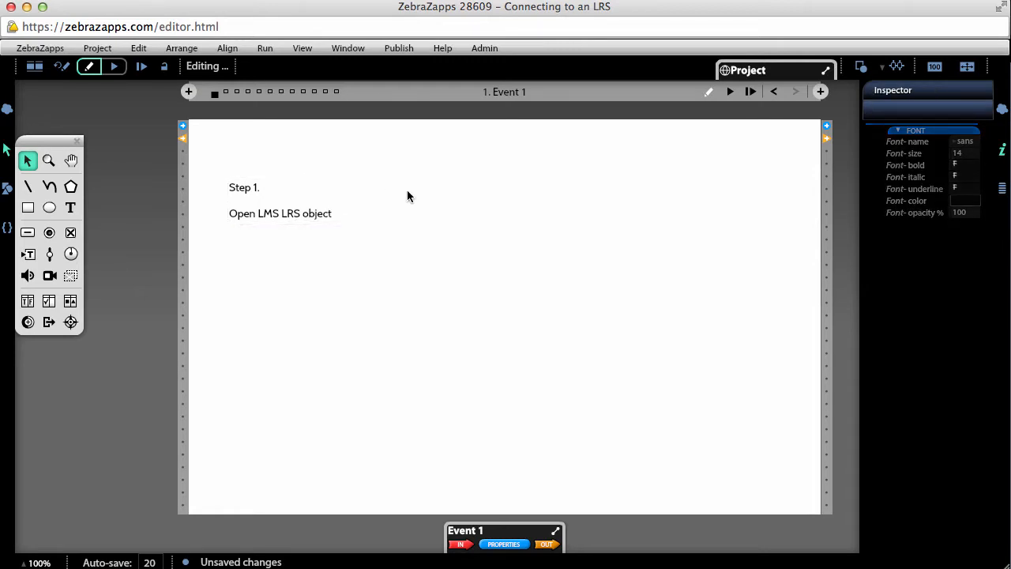
Add the LMS object to the project and show its property groups
click(387, 51)
click(388, 99)
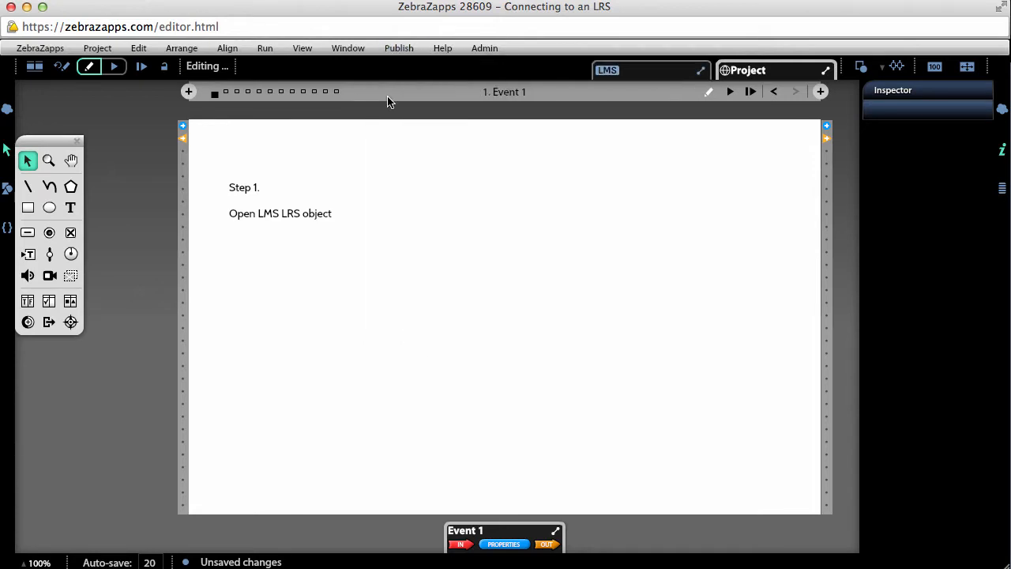
click(648, 73)
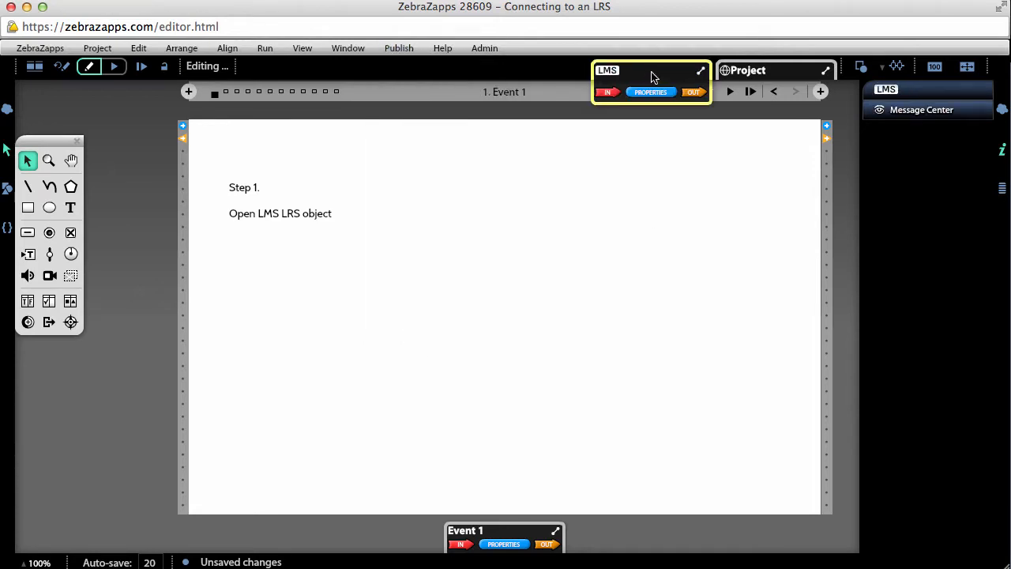
click(650, 92)
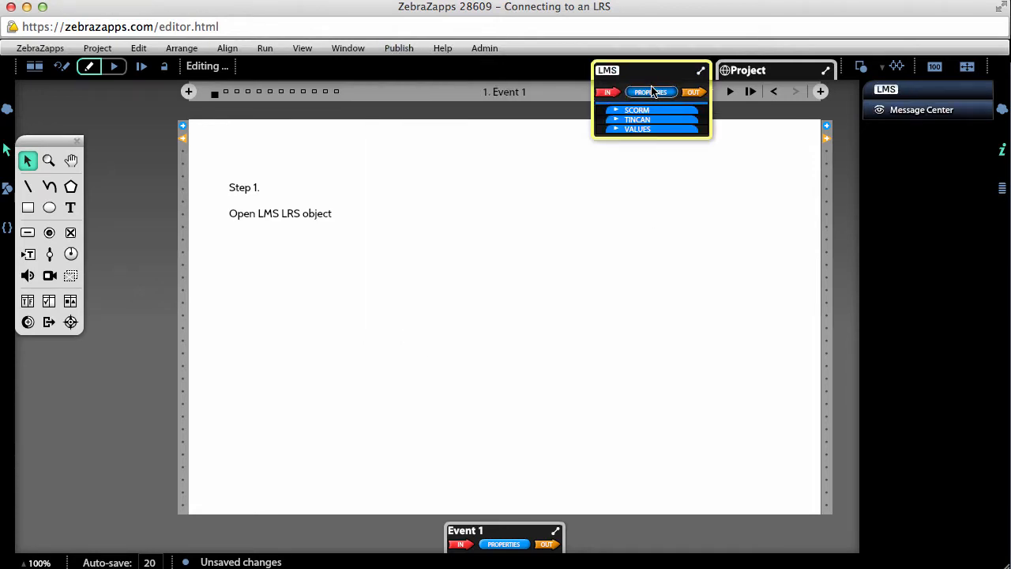
click(652, 270)
Duplicate the Step 1 note directly below the original and change the copy's heading to "Step 2."
click(304, 205)
drag(300, 206, 299, 276)
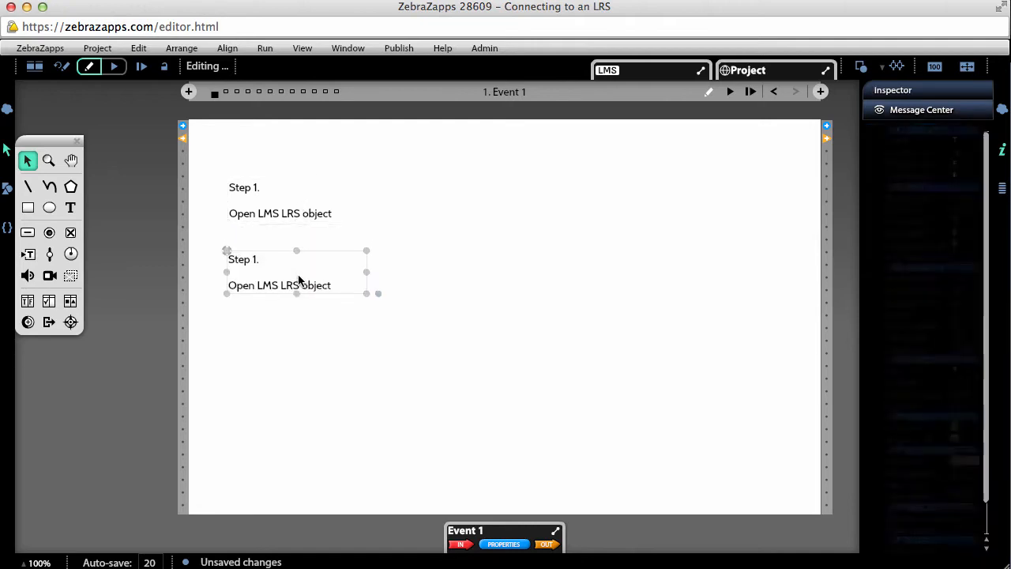
double_click(277, 261)
key(BackSpace)
key(BackSpace)
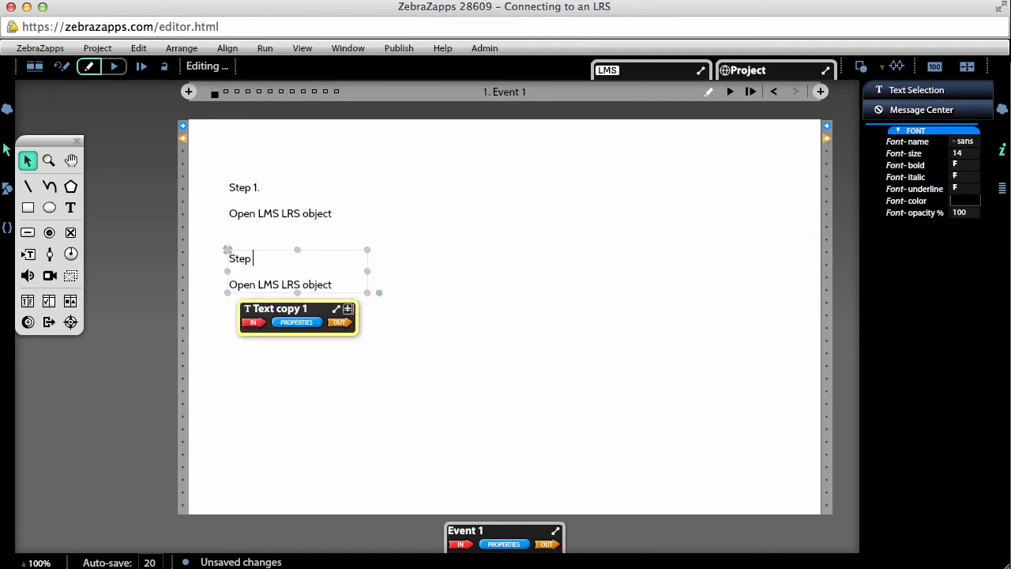
text(2.)
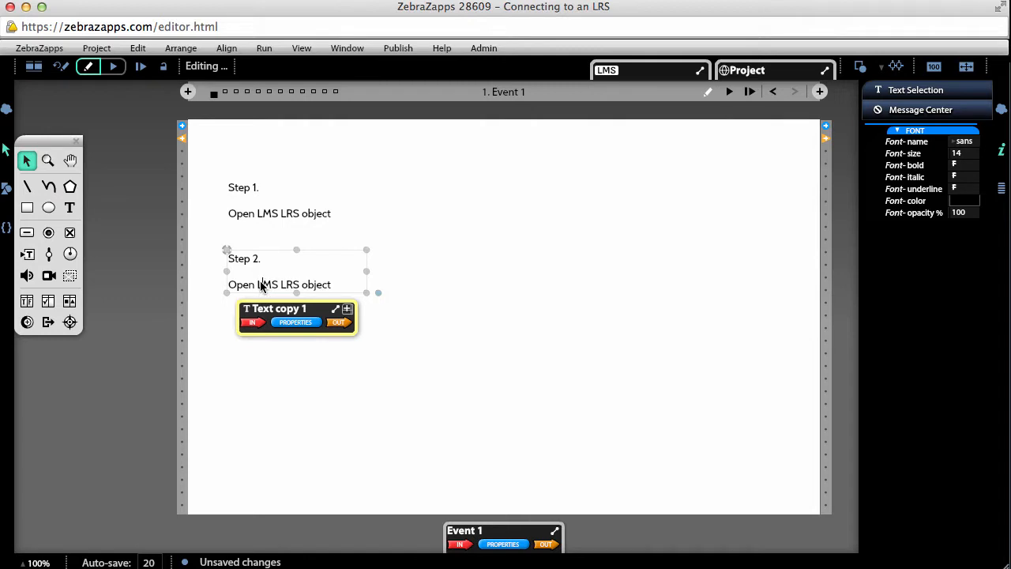
Replace the Step 2 note's instruction with "Insert LRS credentials"
click(261, 286)
drag(349, 292, 174, 294)
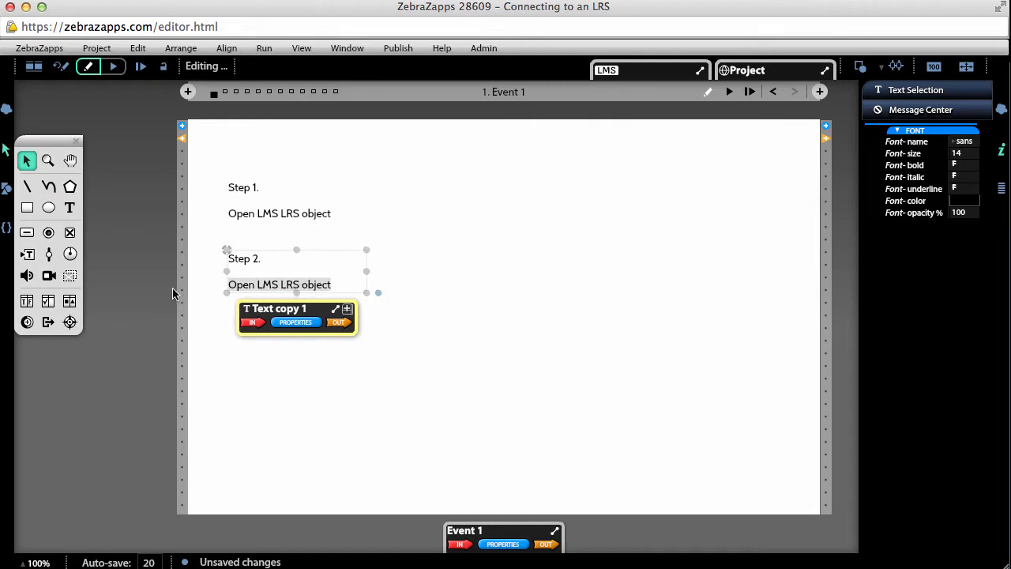
text(Ins)
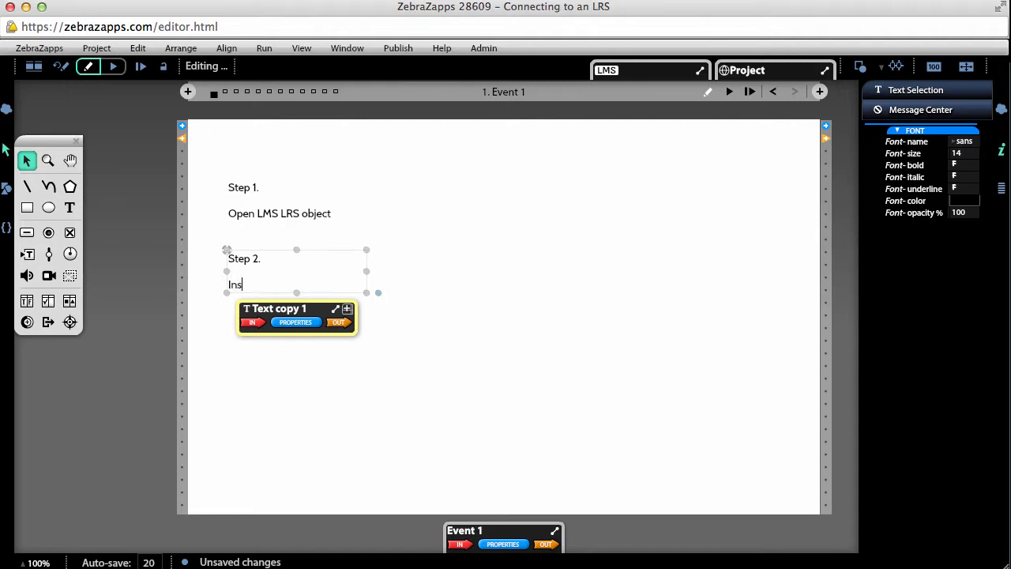
text(ert LRS creden)
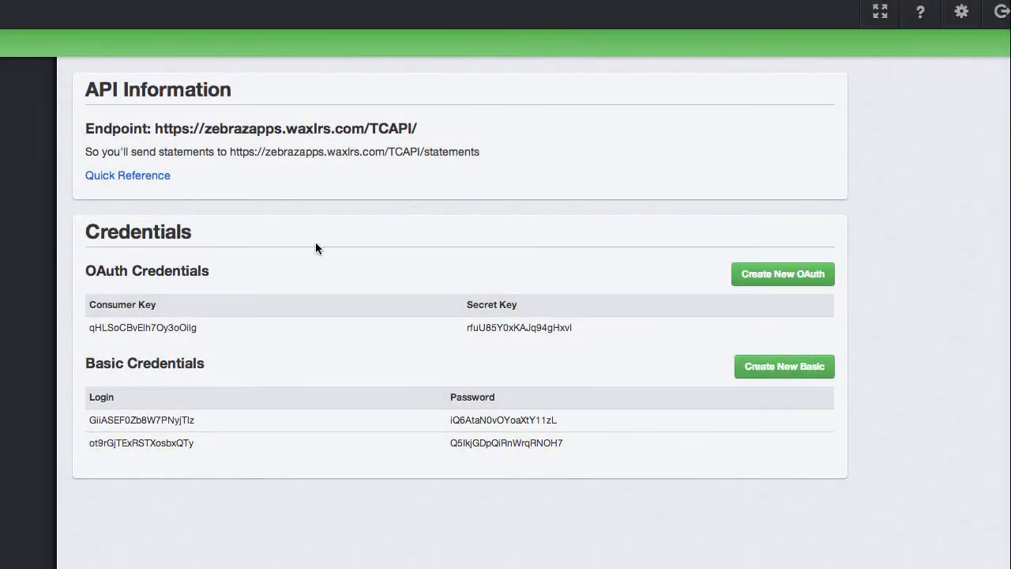
drag(419, 126, 157, 131)
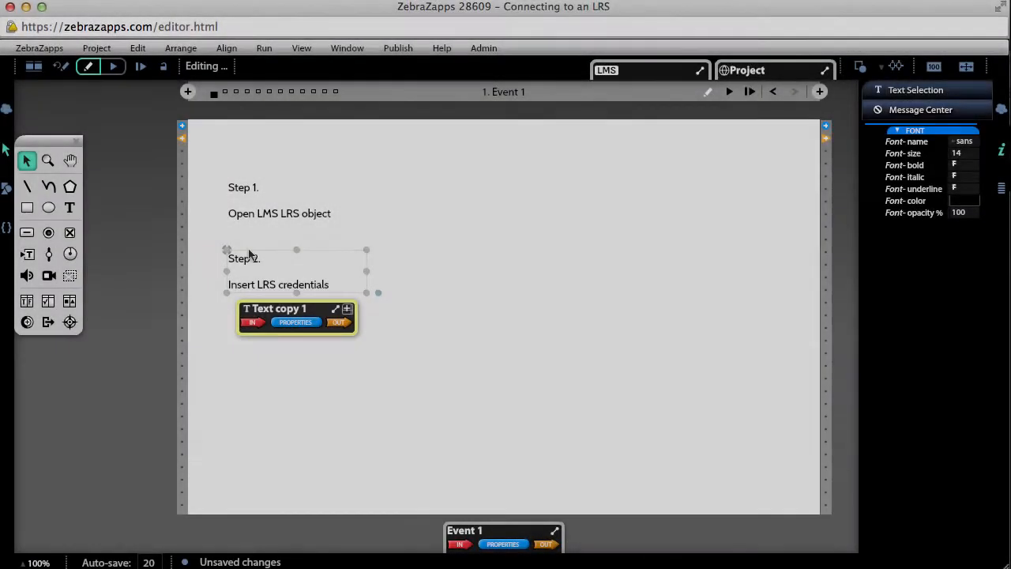
click(655, 71)
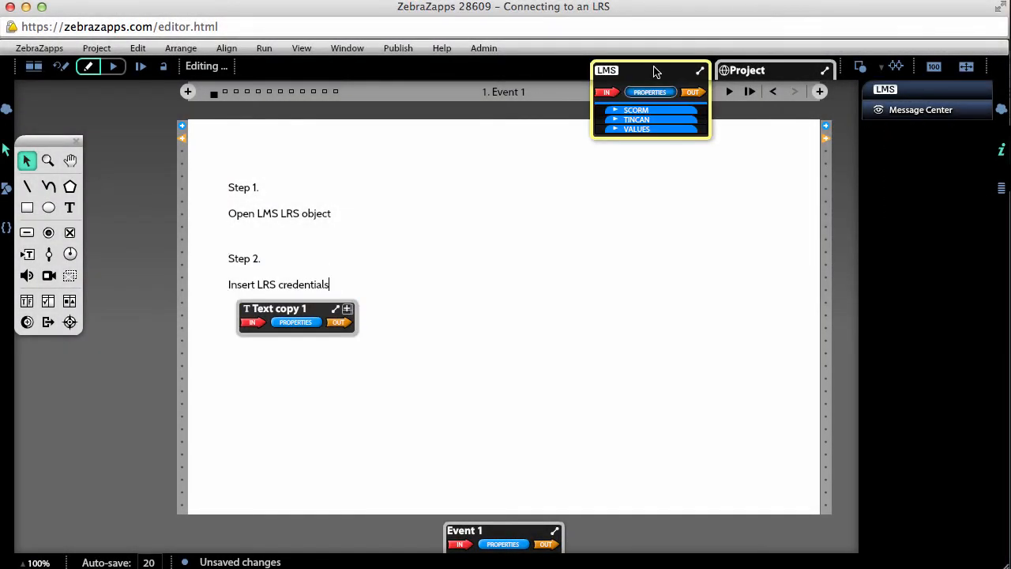
click(653, 120)
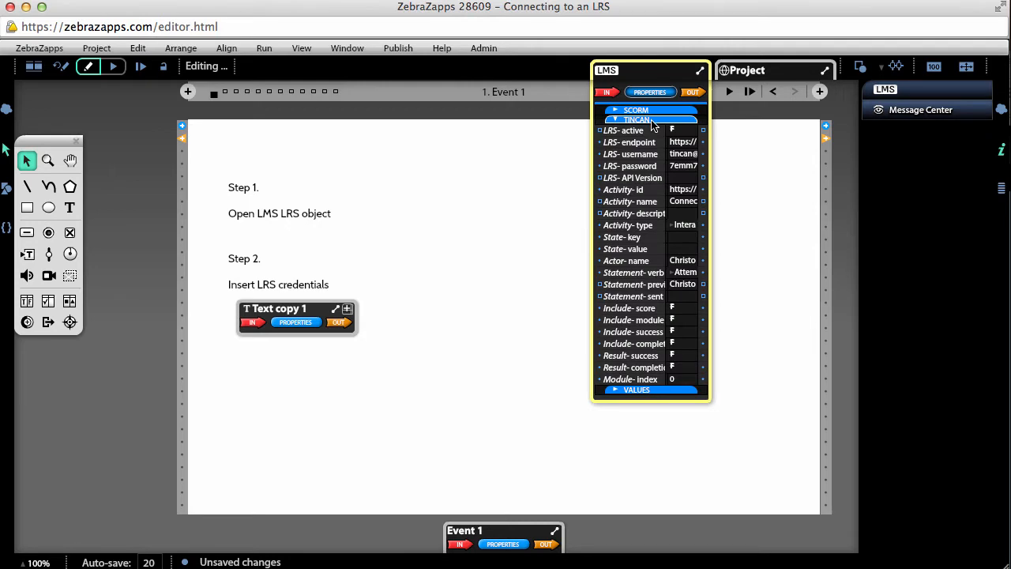
click(684, 143)
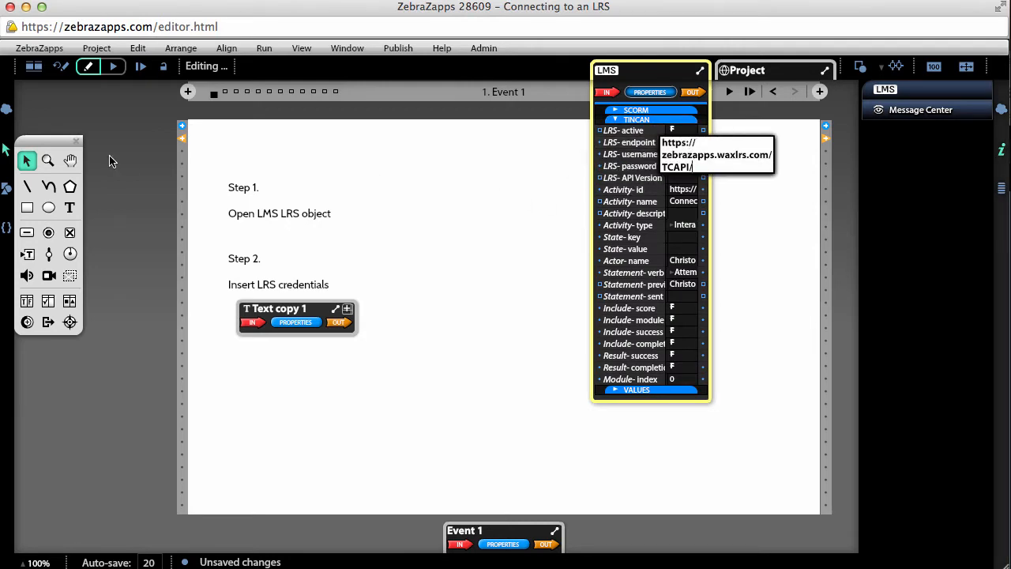
Copy the first Basic Credentials login from the Wax LRS page into the LMS object's LRS username property in ZebraZapps
click(1, 150)
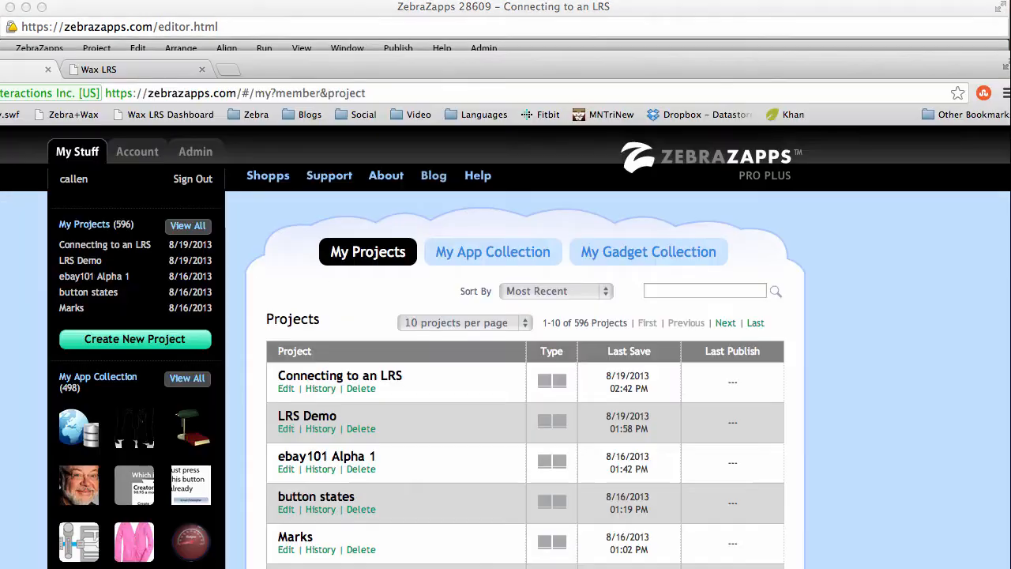
click(113, 69)
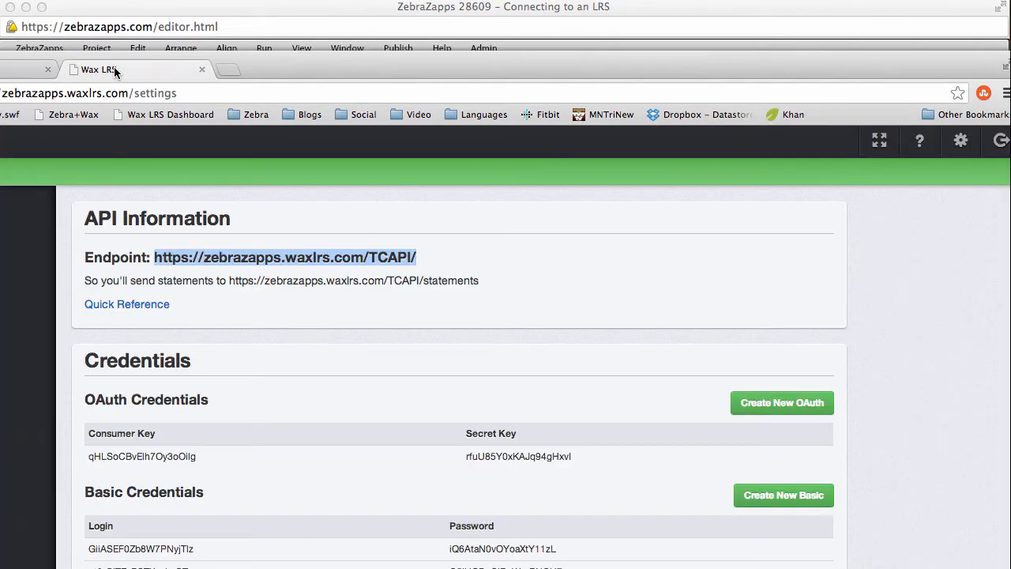
double_click(152, 549)
key(super+c)
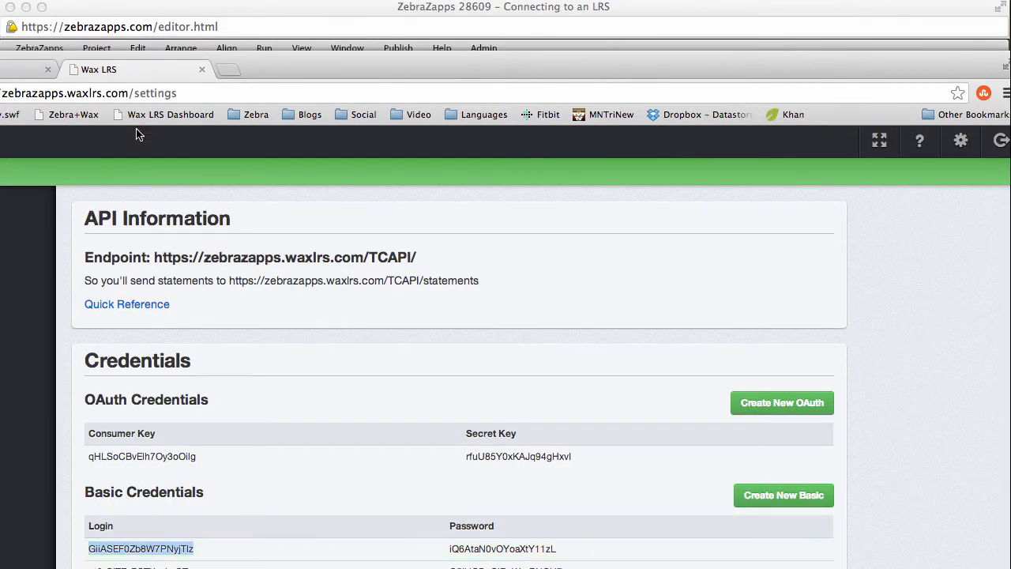
click(256, 11)
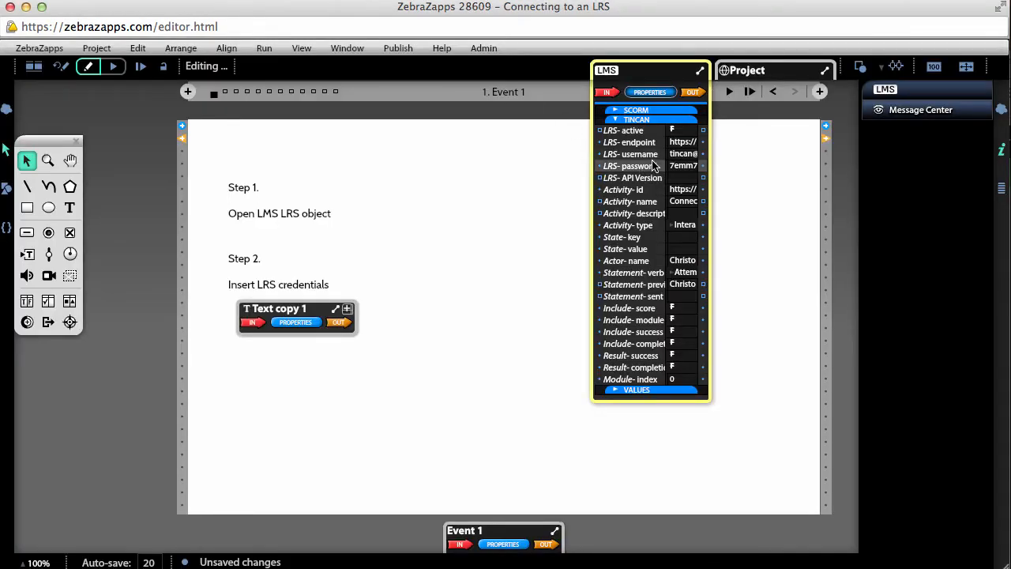
click(682, 154)
key(super+v)
key(Return)
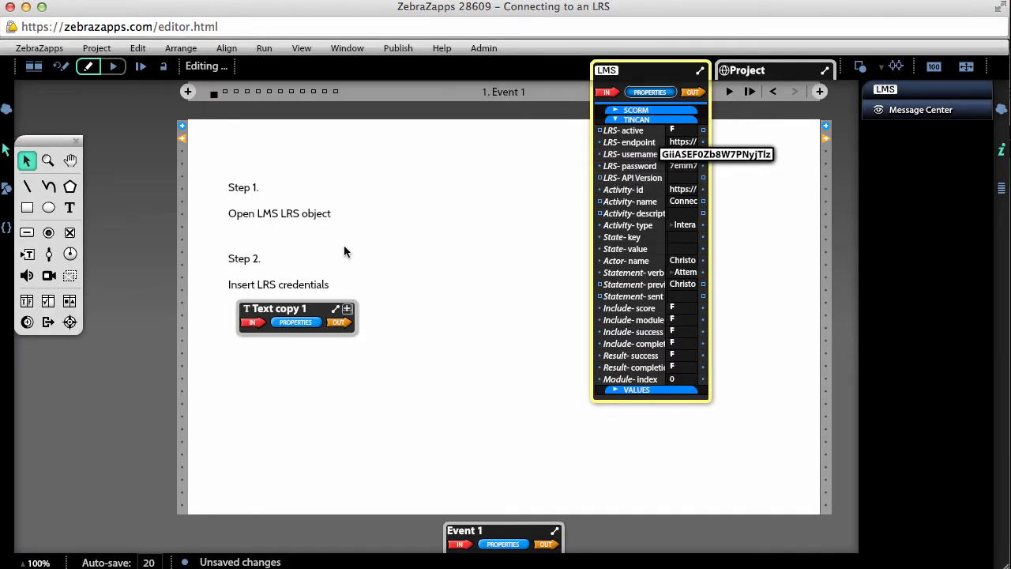
Copy the first Basic Credentials password from the Wax LRS page into the LMS object's LRS password property in ZebraZapps
key(super+Tab)
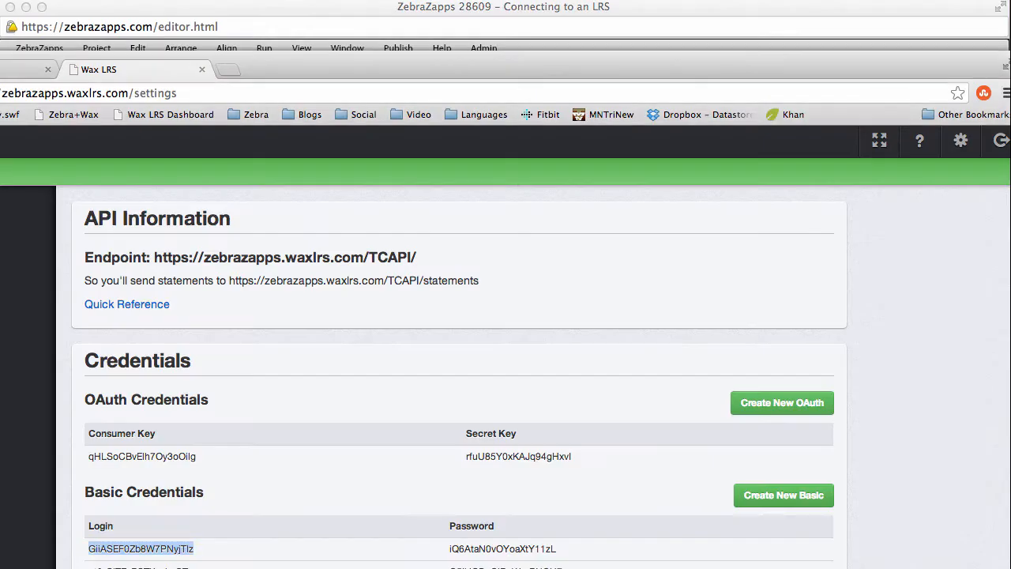
double_click(514, 548)
click(511, 9)
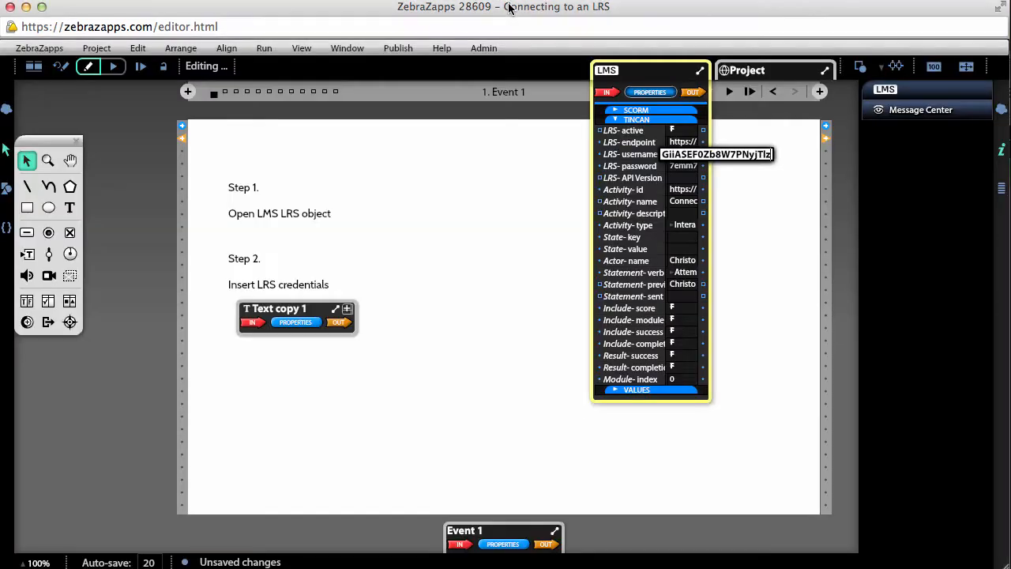
click(677, 167)
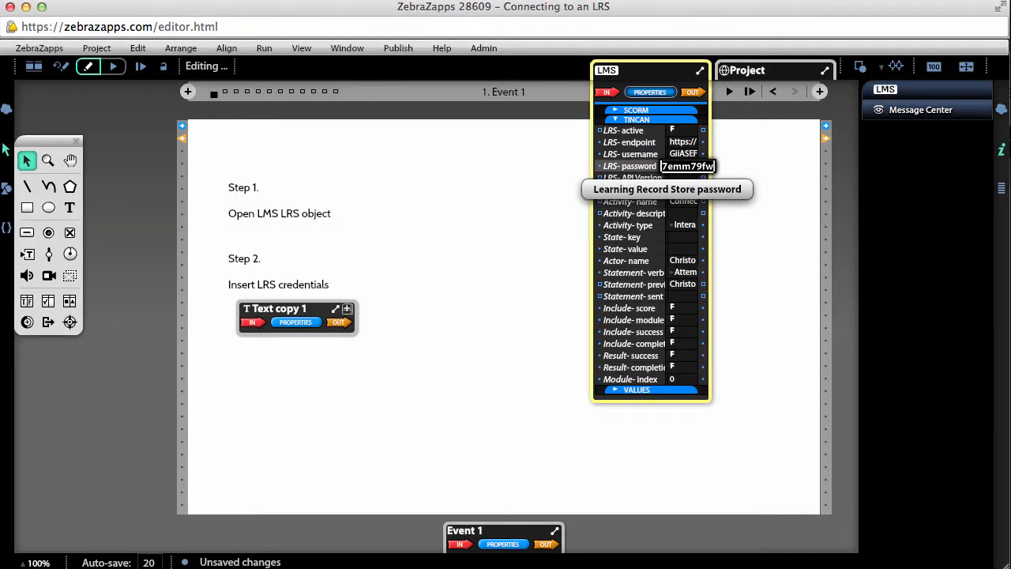
key(super+v)
click(526, 226)
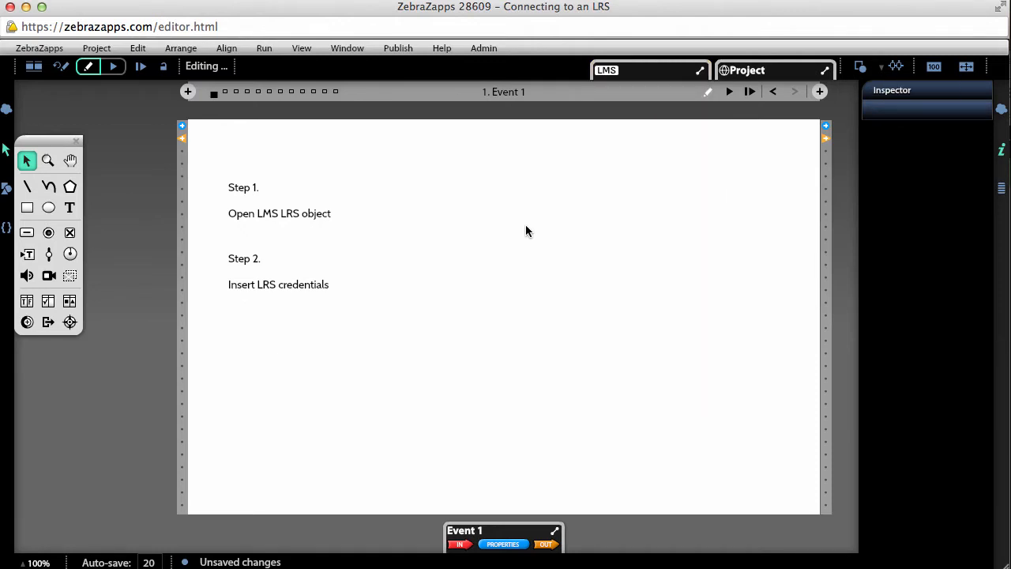
Duplicate the Step 2 note directly below the original and change the copy's heading to "Step 3."
drag(256, 282, 260, 341)
double_click(258, 326)
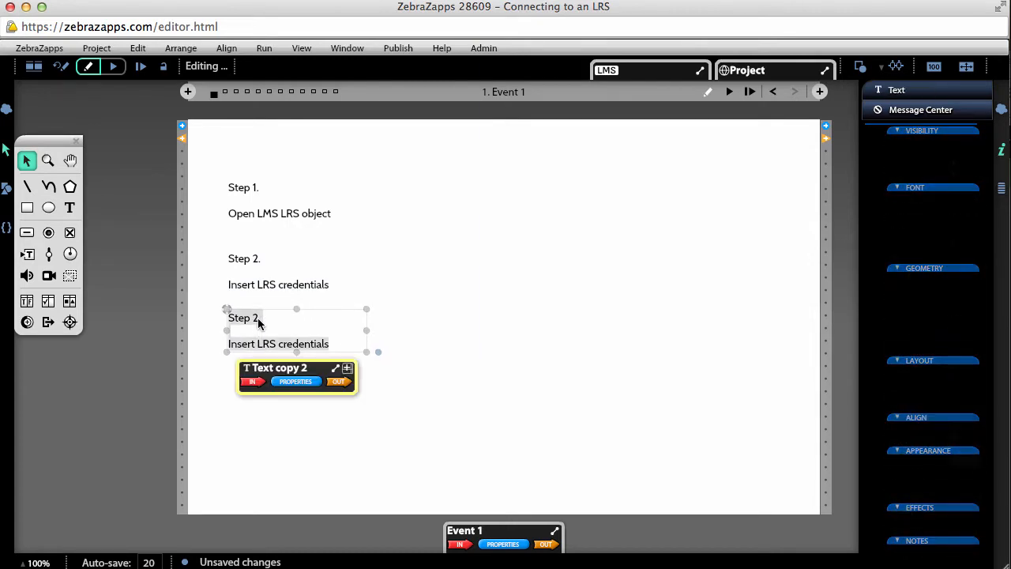
text(3)
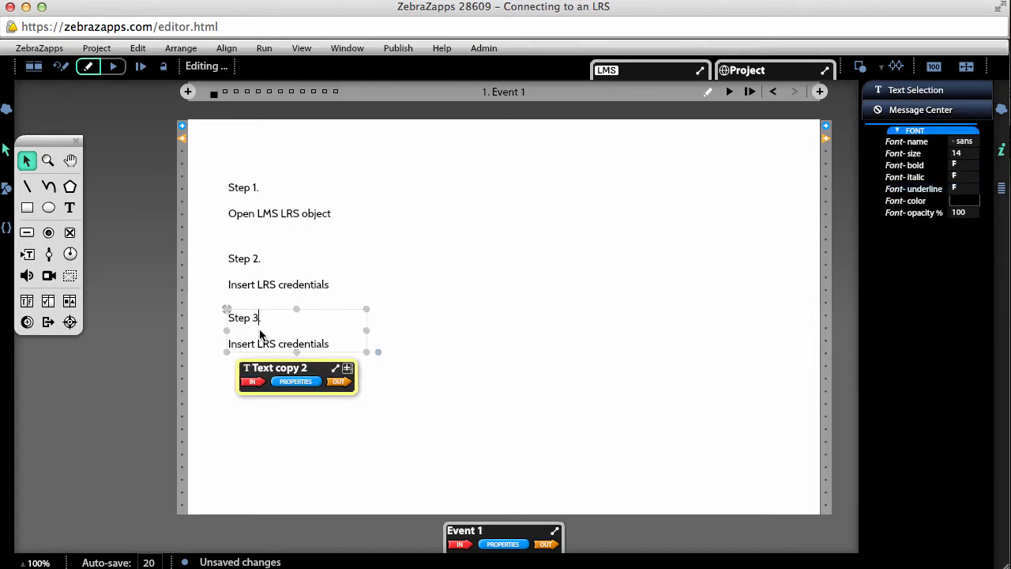
Replace the Step 3 note's instruction with "Create trigger to initiate activity" and widen the text box so it fits on one line
double_click(260, 340)
click(260, 341)
drag(334, 344, 234, 353)
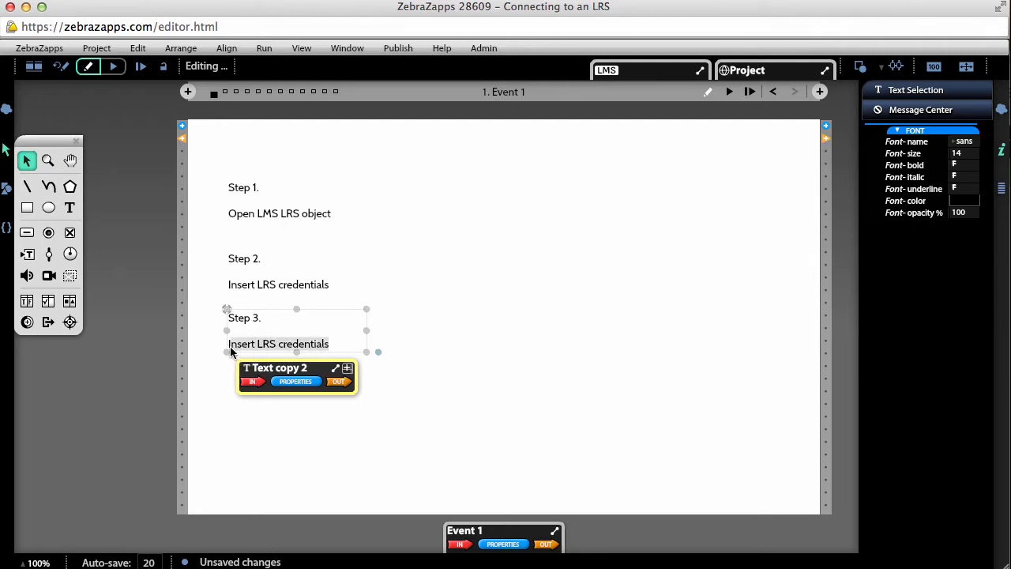
text(Create)
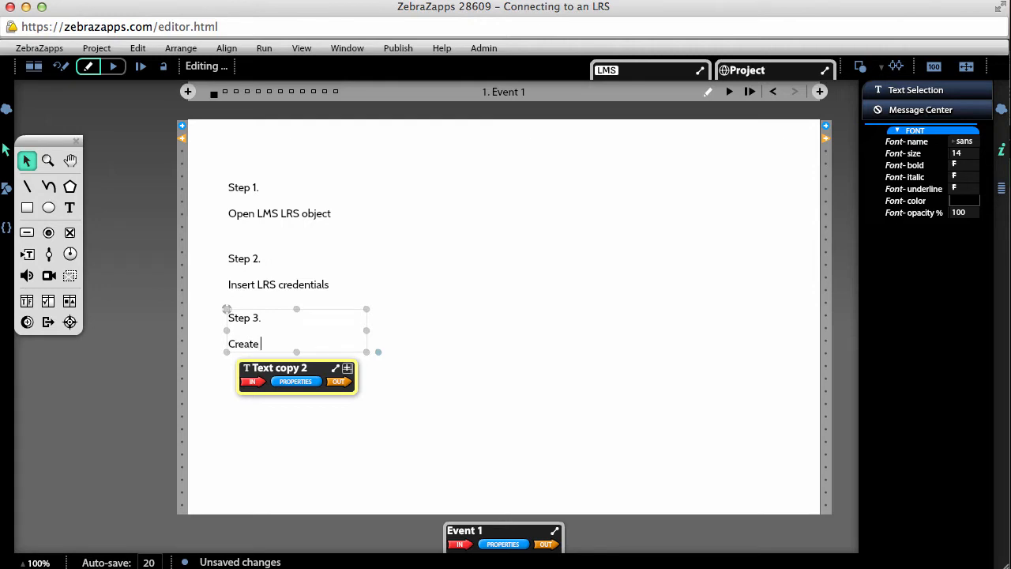
text( trigger to initiate activi)
text(ty)
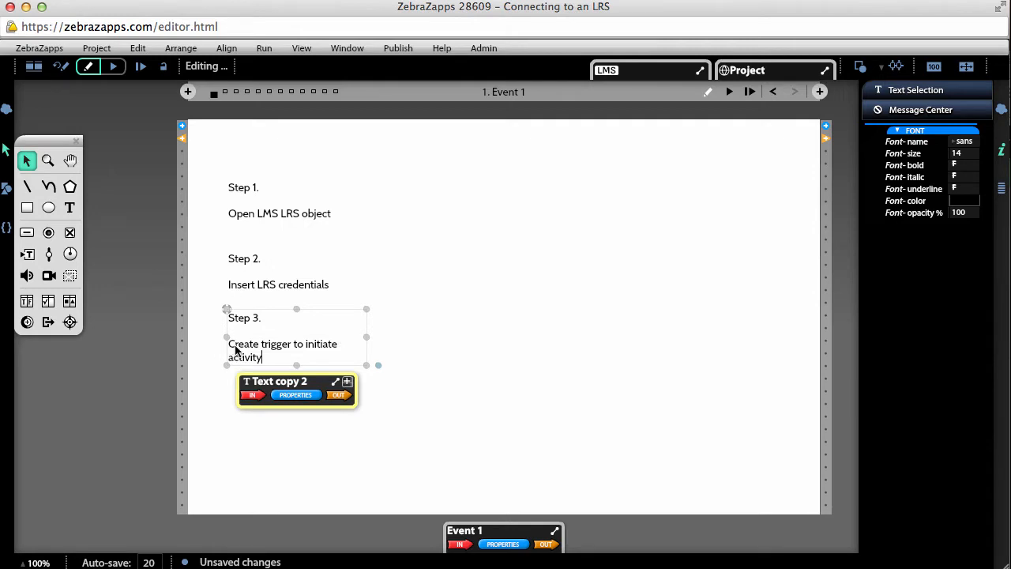
drag(367, 337, 377, 340)
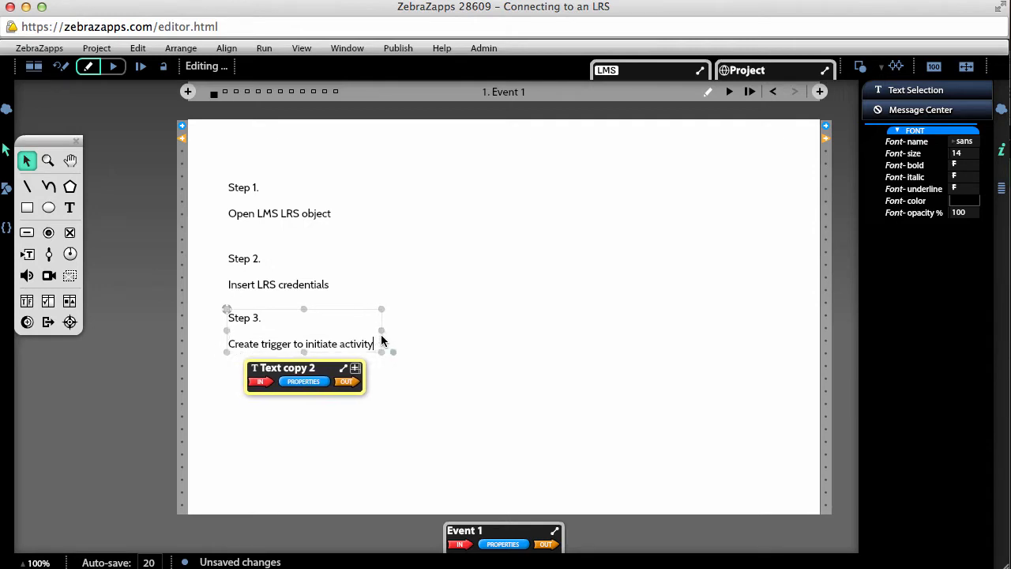
click(489, 336)
Draw a push button about 93 by 42 beside the notes and wire its Button pressed output to the LMS object's input
click(27, 233)
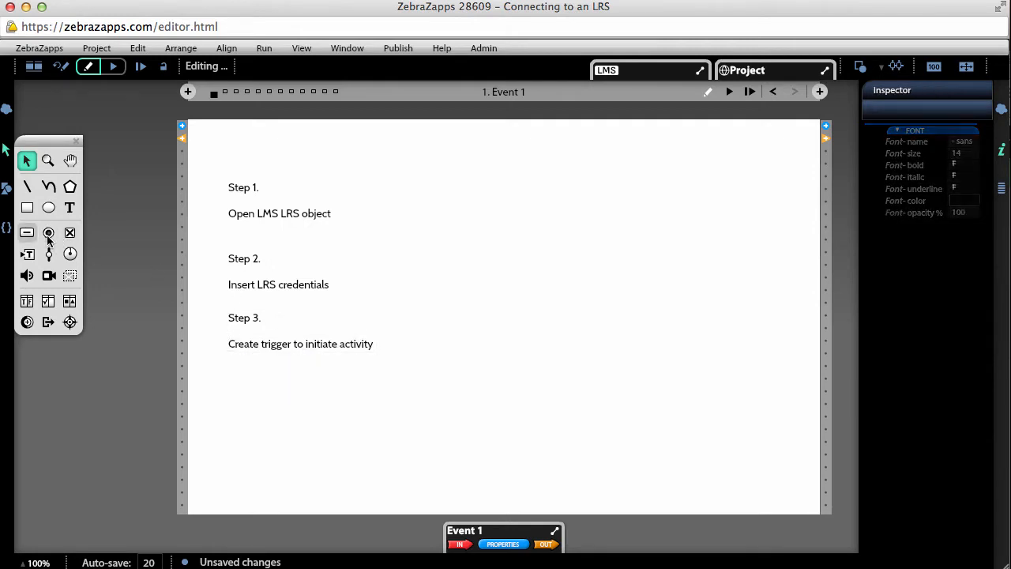
mouse_move(439, 224)
mouse_down()
mouse_move(545, 295)
mouse_move(546, 283)
mouse_move(512, 255)
mouse_up()
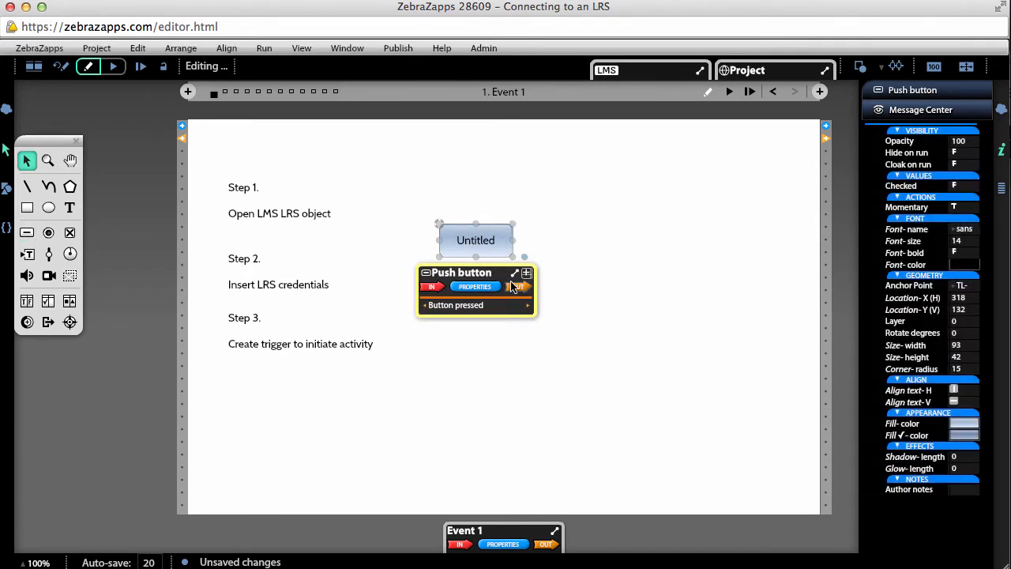
drag(528, 304, 609, 124)
click(472, 186)
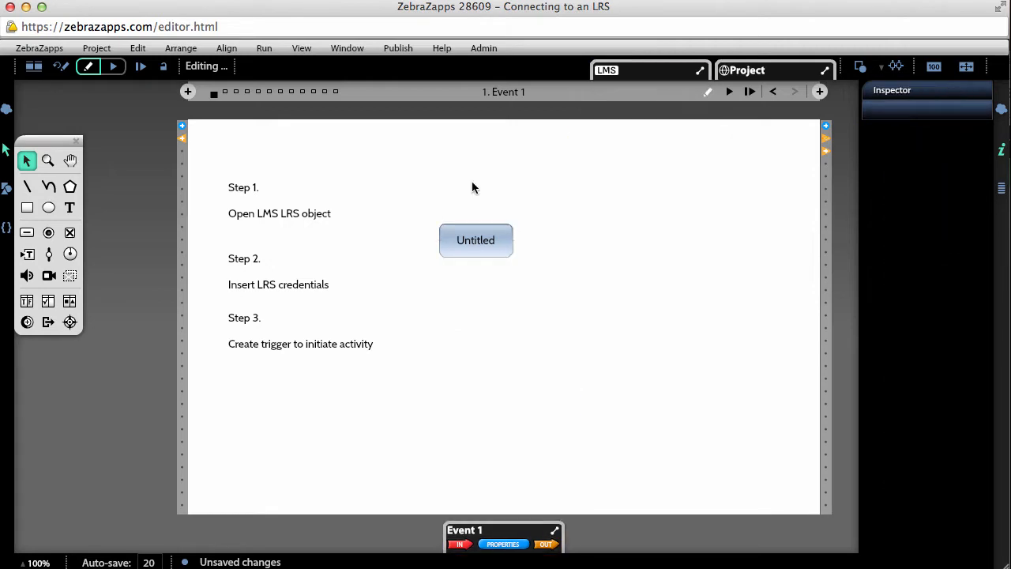
Label the push button "Initiate"
double_click(468, 239)
text(In)
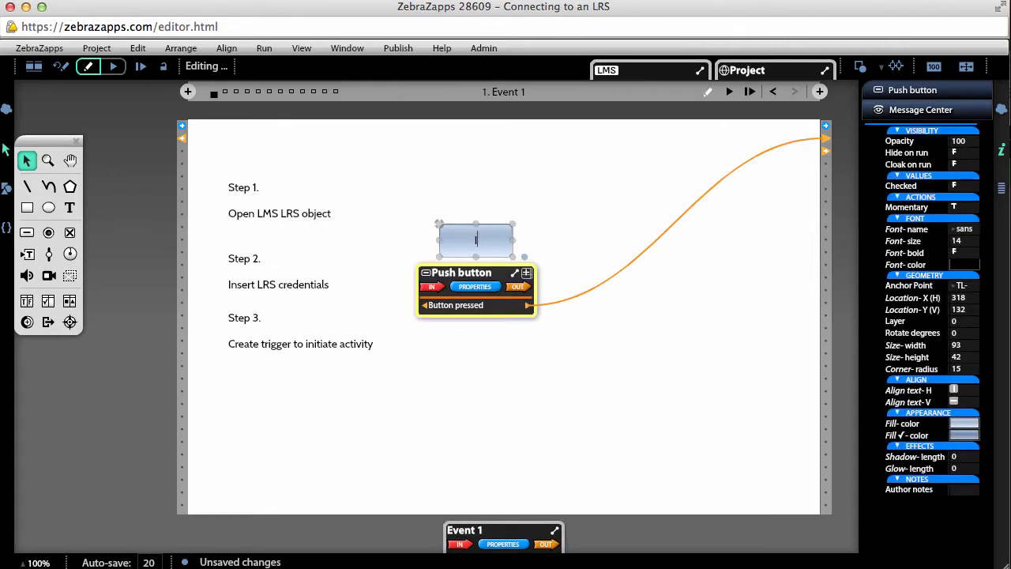
text(itiate)
click(463, 174)
Duplicate the Step 3 note directly below the original and change the copy's heading to "Step 4."
drag(278, 327, 275, 391)
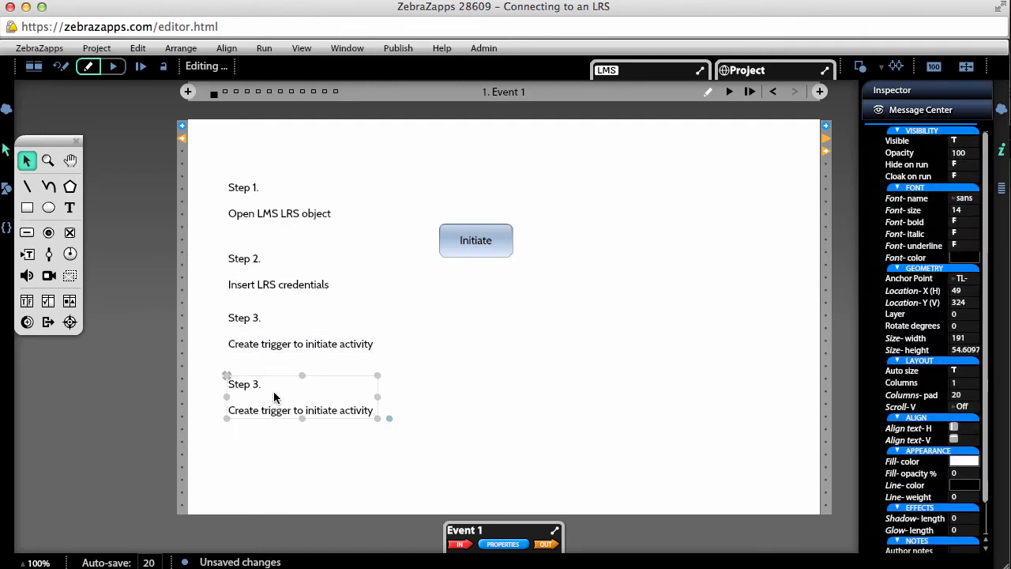
double_click(256, 387)
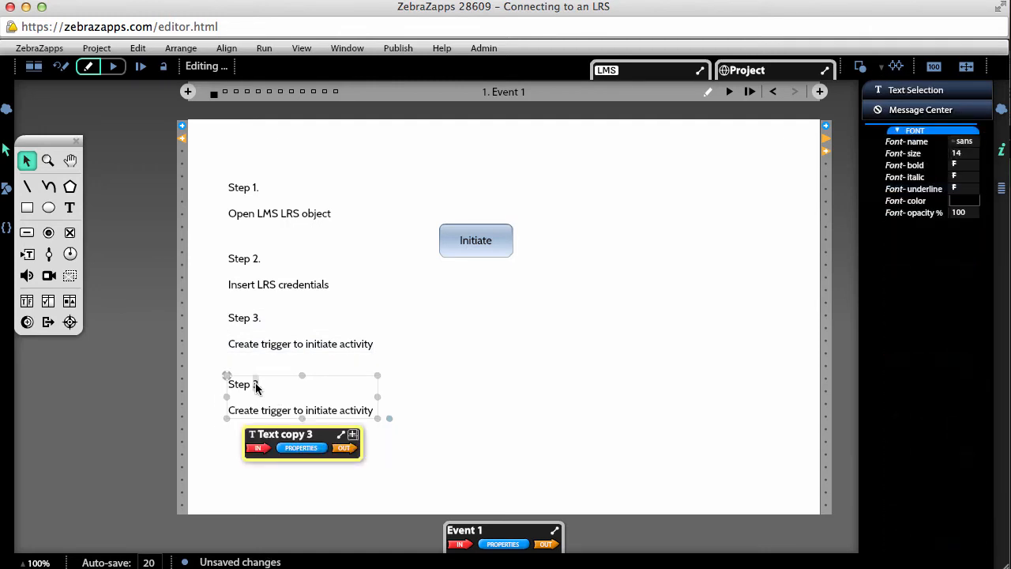
text(4)
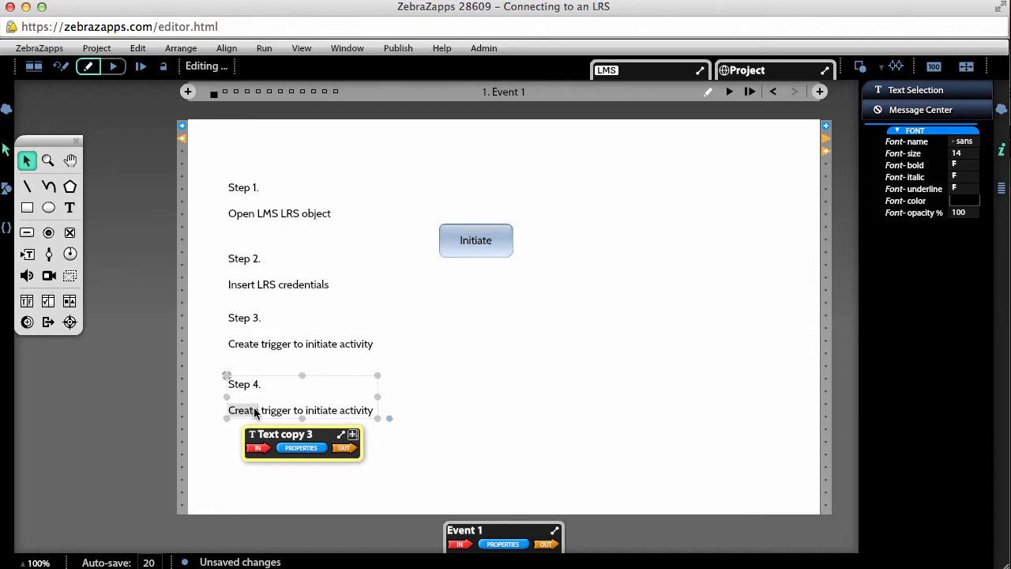
Change the Step 4 note's instruction to "Create trigger to send a statement" and widen its text box so it fits on one line
click(282, 410)
drag(305, 409, 375, 427)
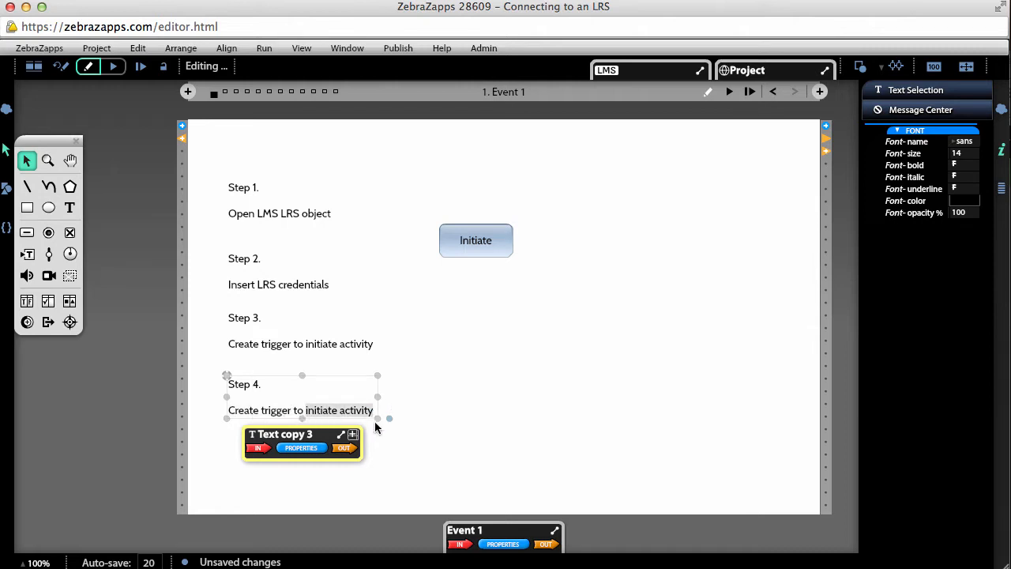
text(send a statemen)
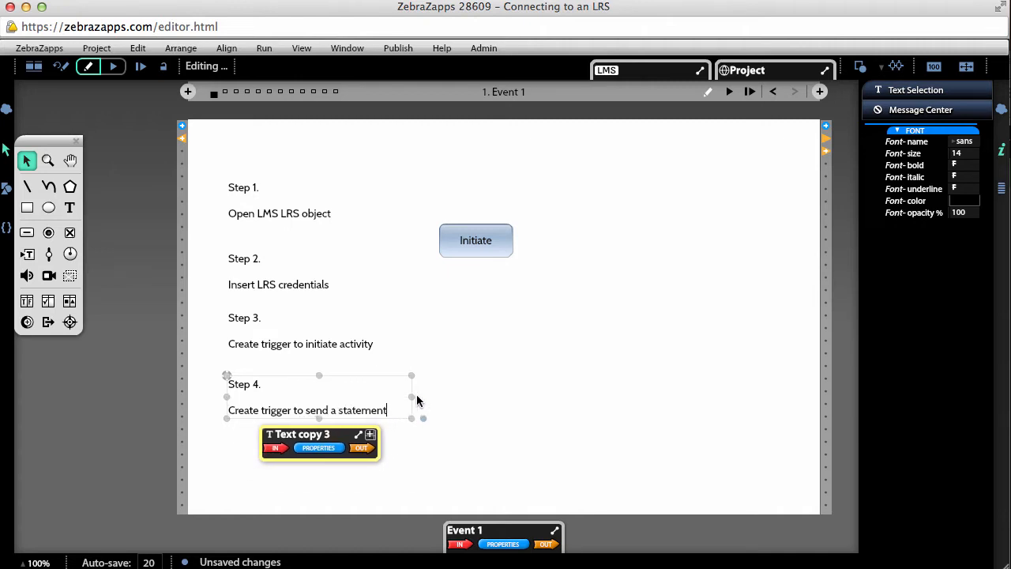
drag(377, 404, 417, 399)
click(479, 459)
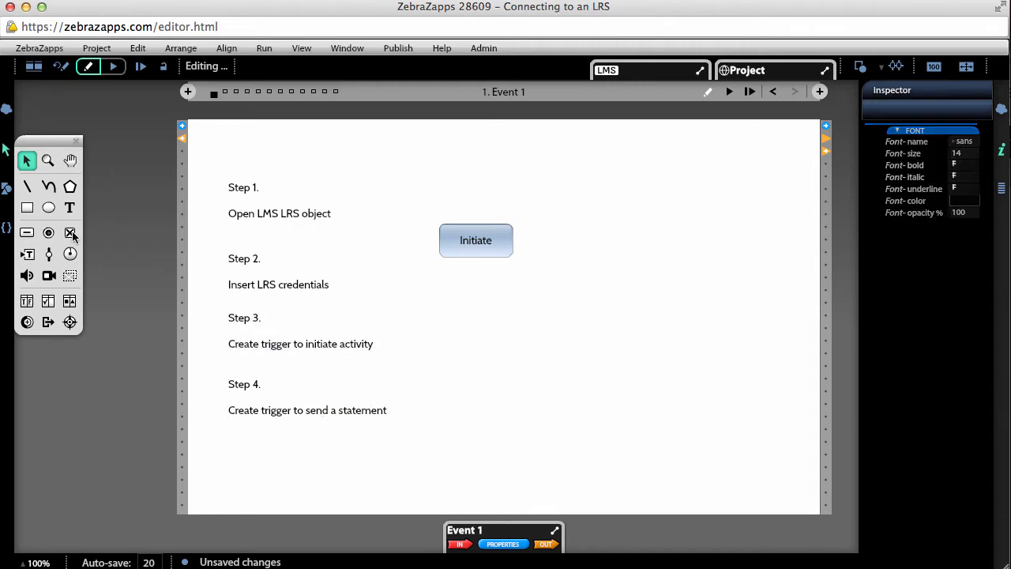
Draw a "Send Statement" push button about 90 by 44 below Initiate and wire its Button pressed output to the LMS object's Send statement input
click(26, 232)
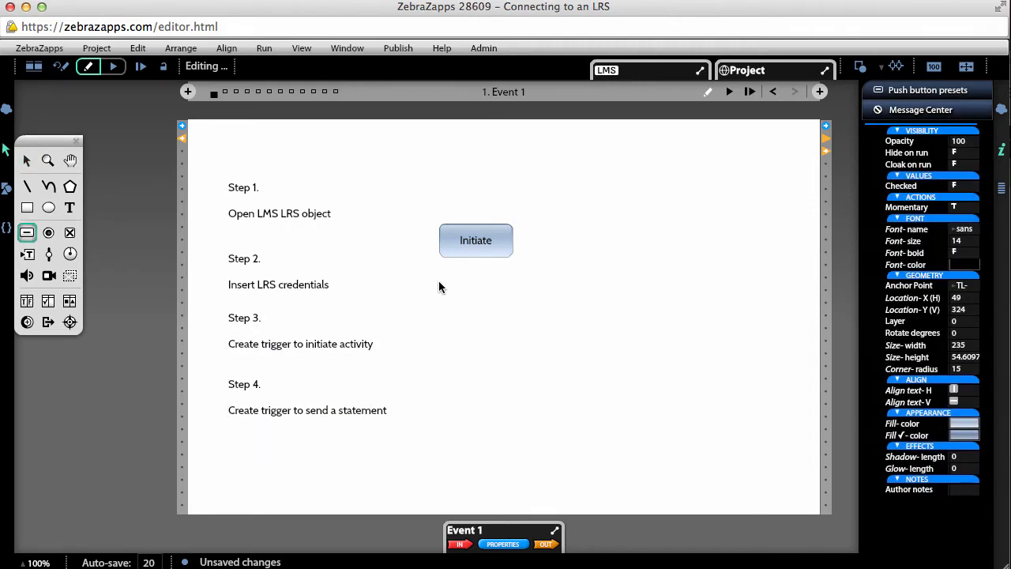
drag(442, 278, 514, 313)
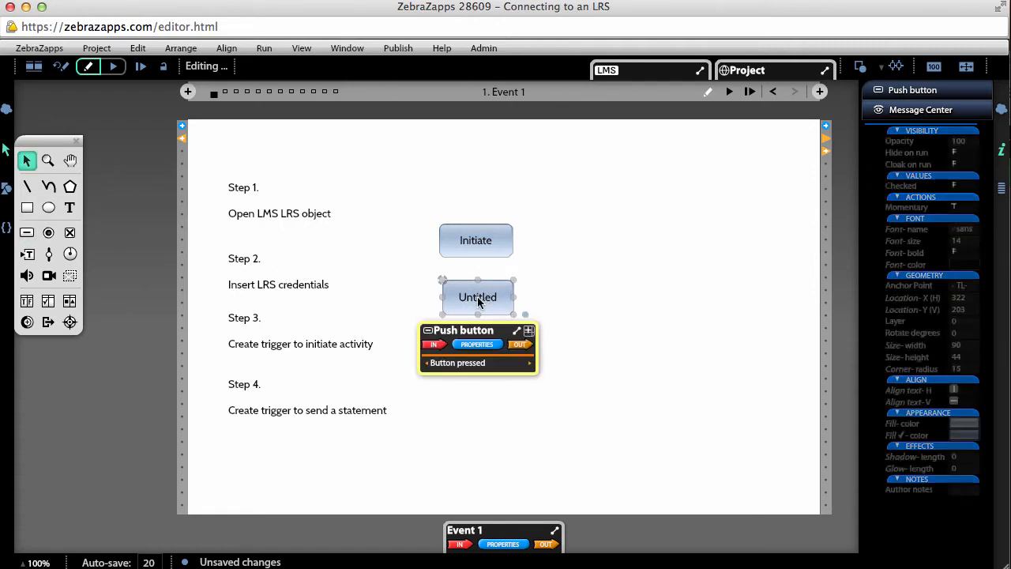
double_click(477, 298)
text(Send)
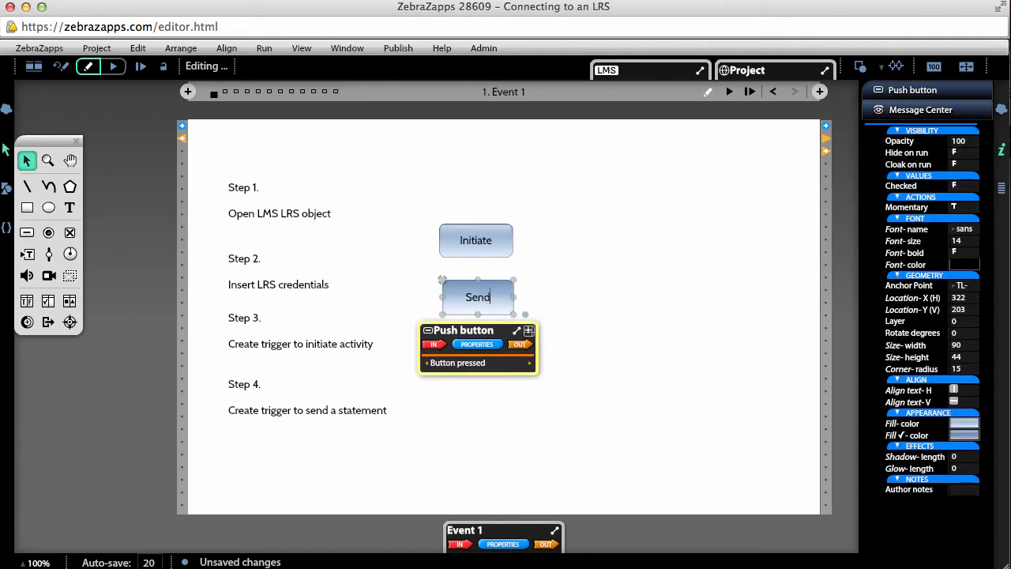
text( Statement)
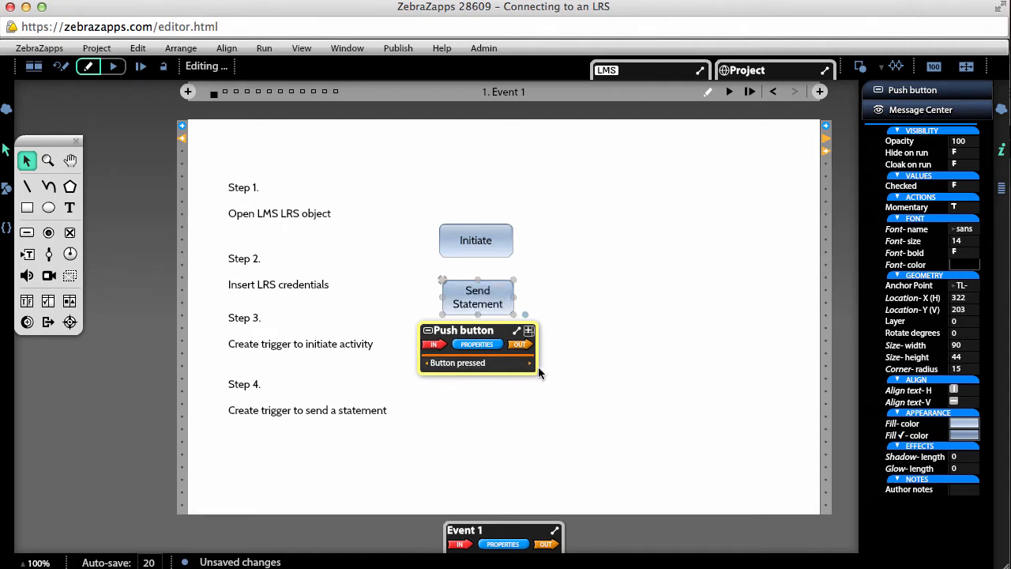
drag(530, 362, 601, 132)
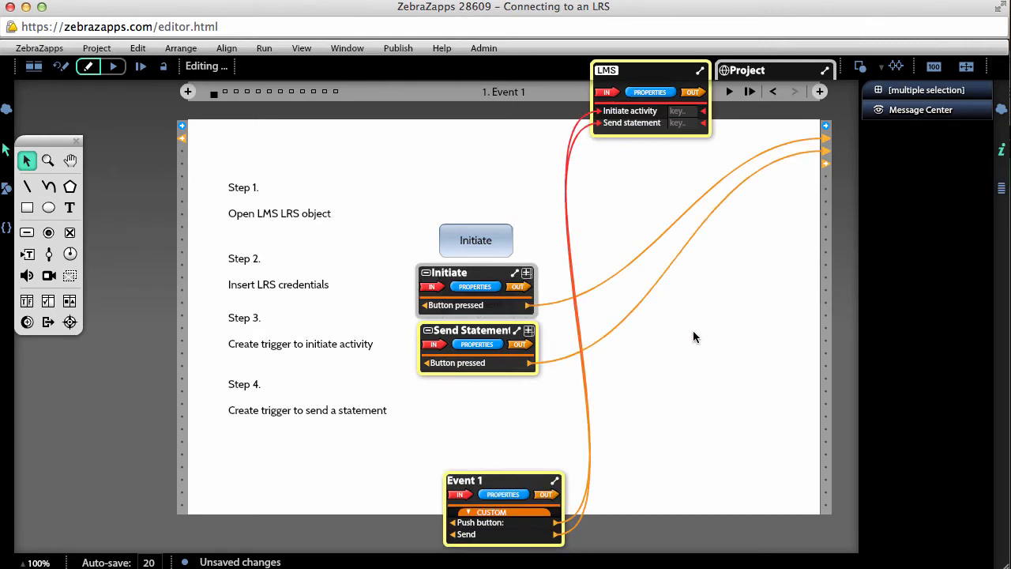
click(694, 333)
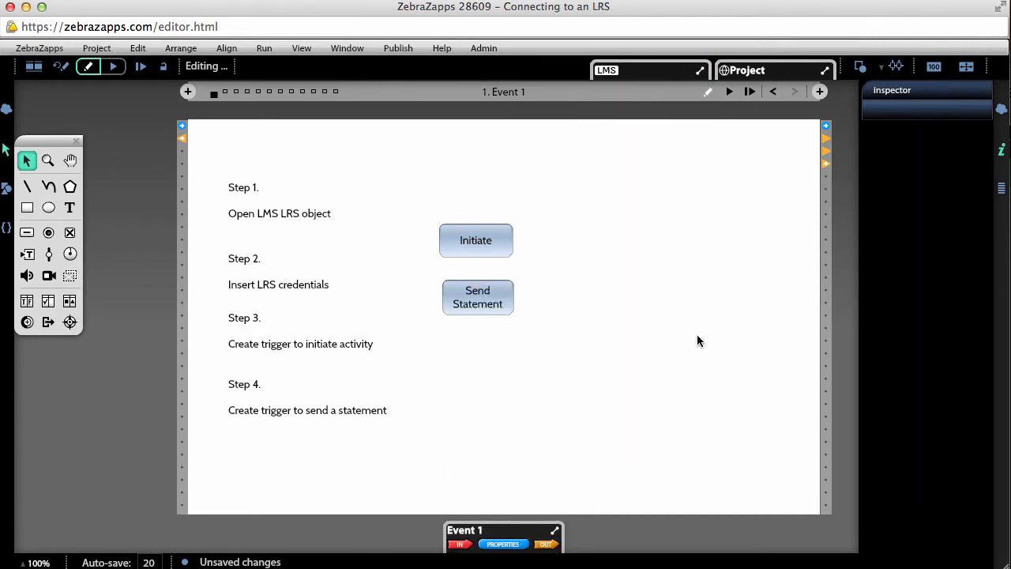
Save the project and run it to test the Initiate button
click(98, 49)
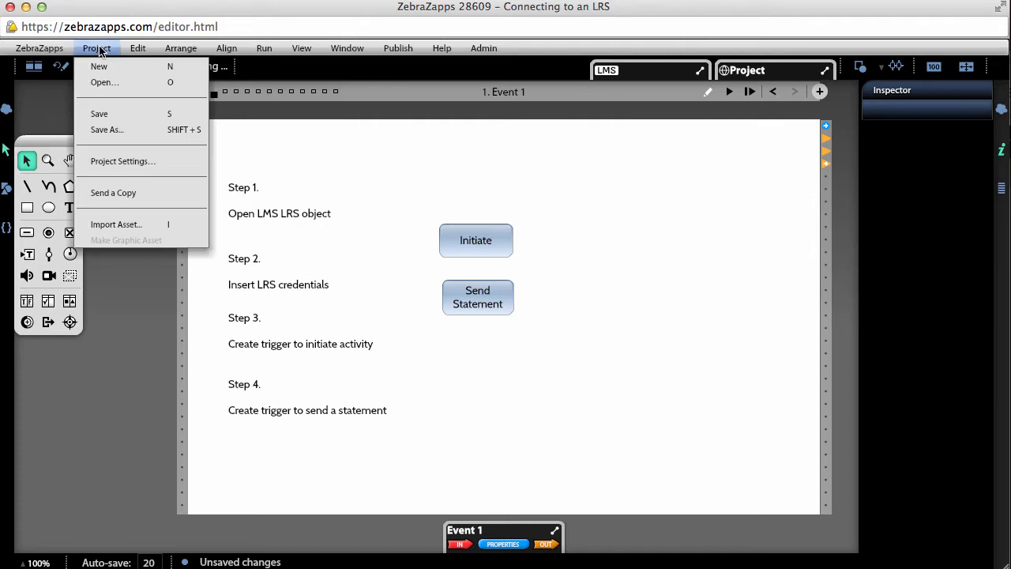
click(109, 114)
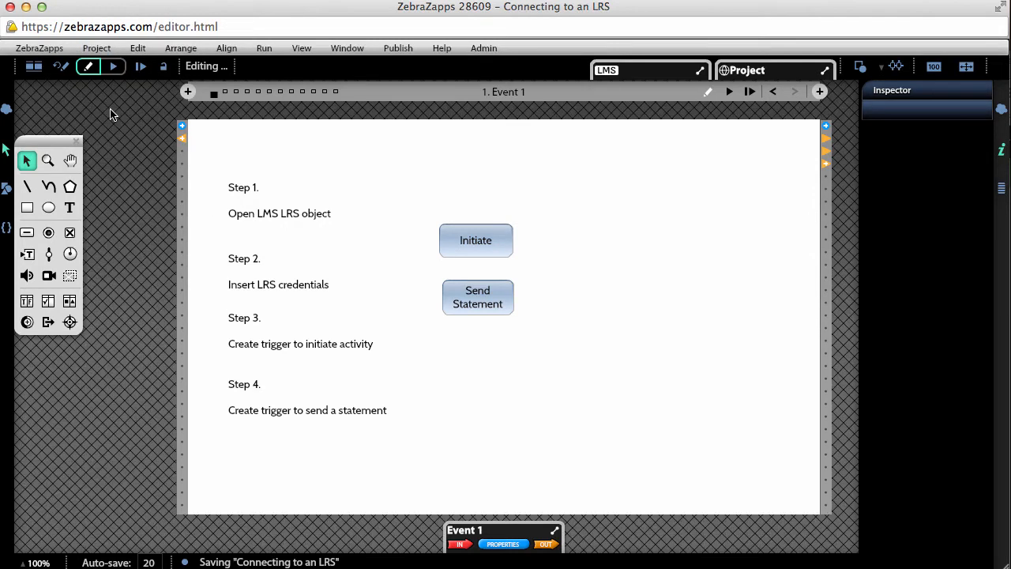
click(123, 68)
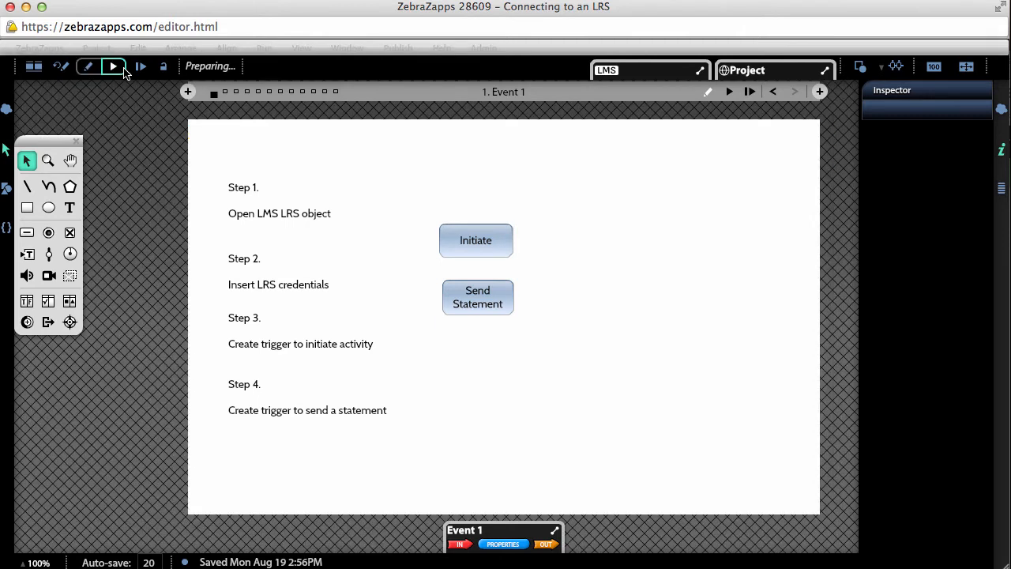
click(477, 245)
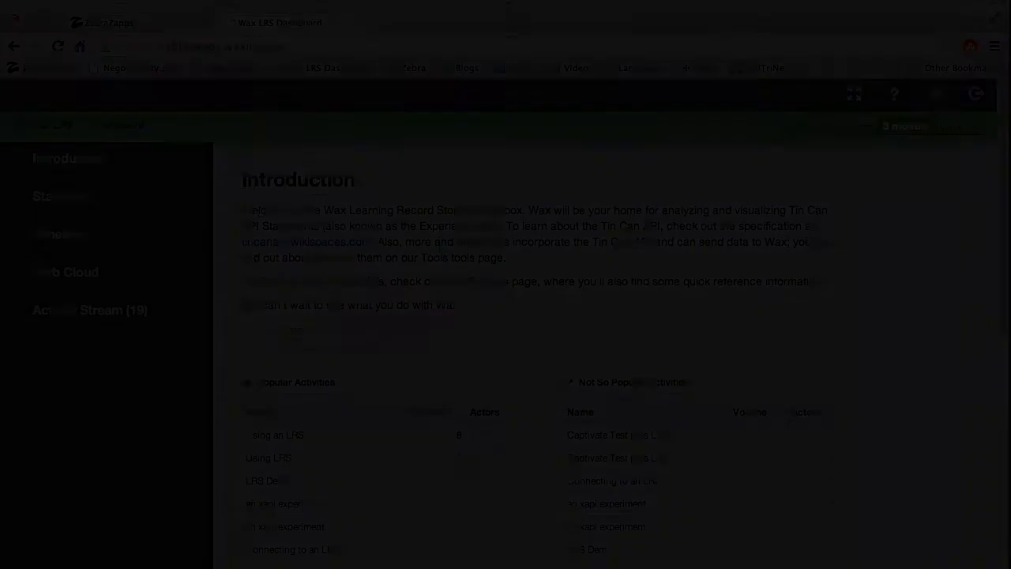
Check the Wax LRS dashboard's Activity Stream and expand the details of the newest "Connecting to an LRS" statement
scroll(607, 489, down, 15)
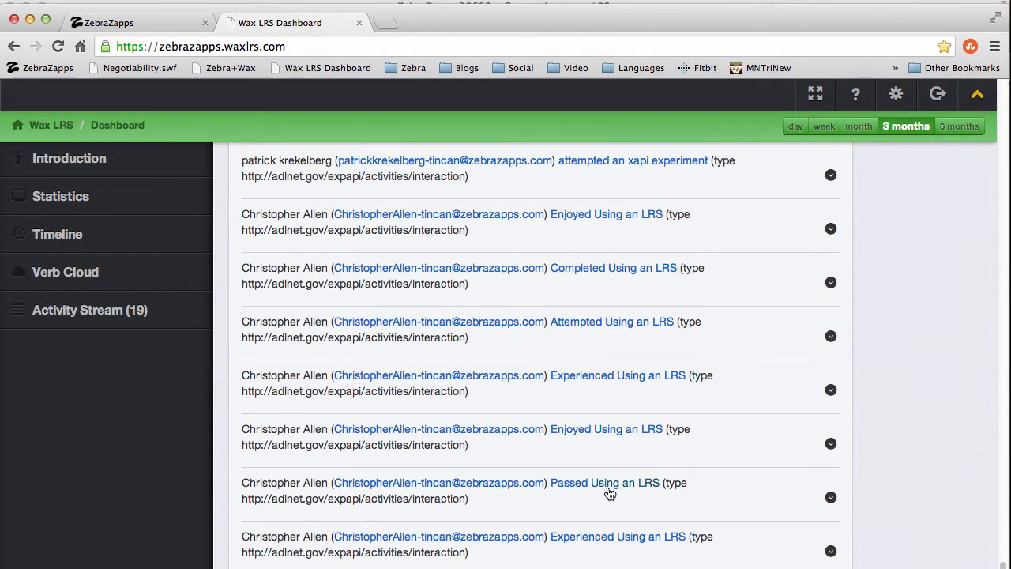
scroll(607, 491, up, 10)
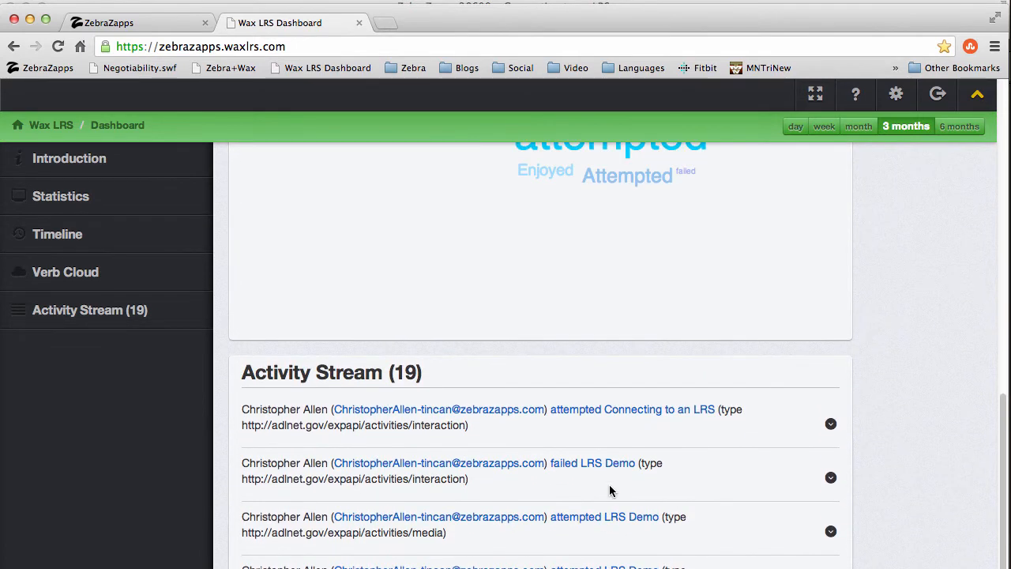
click(830, 424)
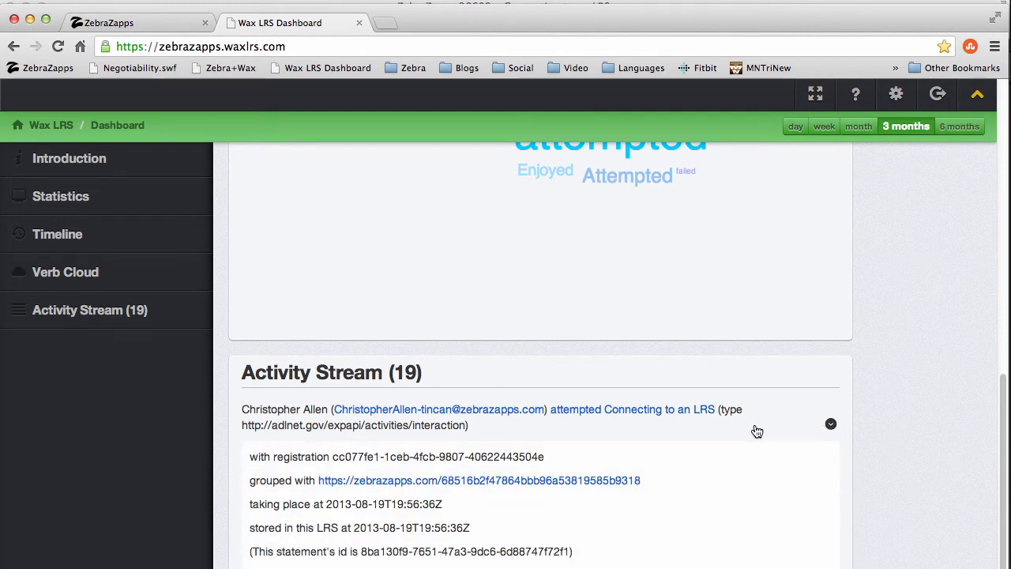
scroll(758, 429, down, 2)
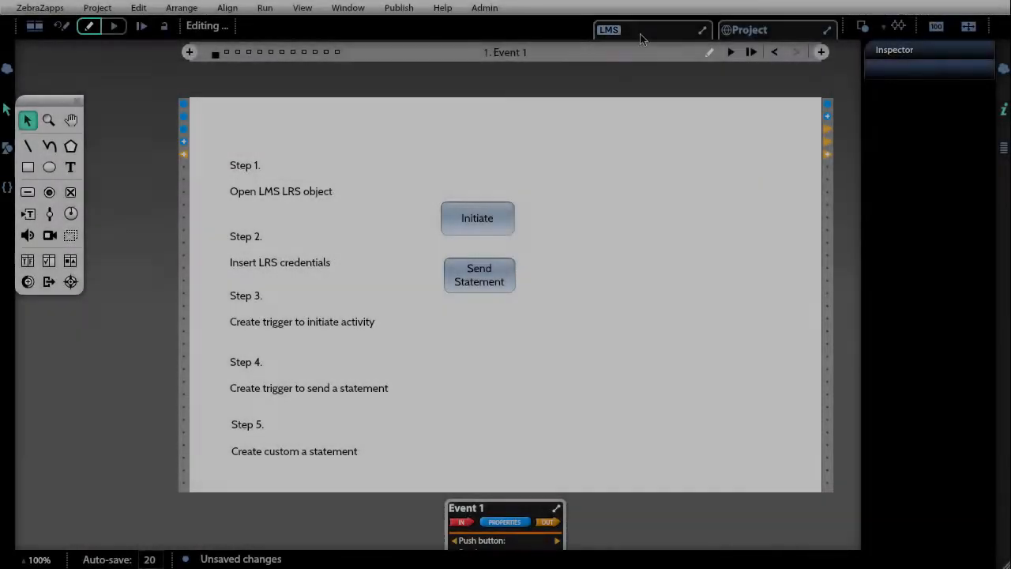
Inspect the Statement-verb and Result-success properties in the LMS object's TinCan section
click(598, 30)
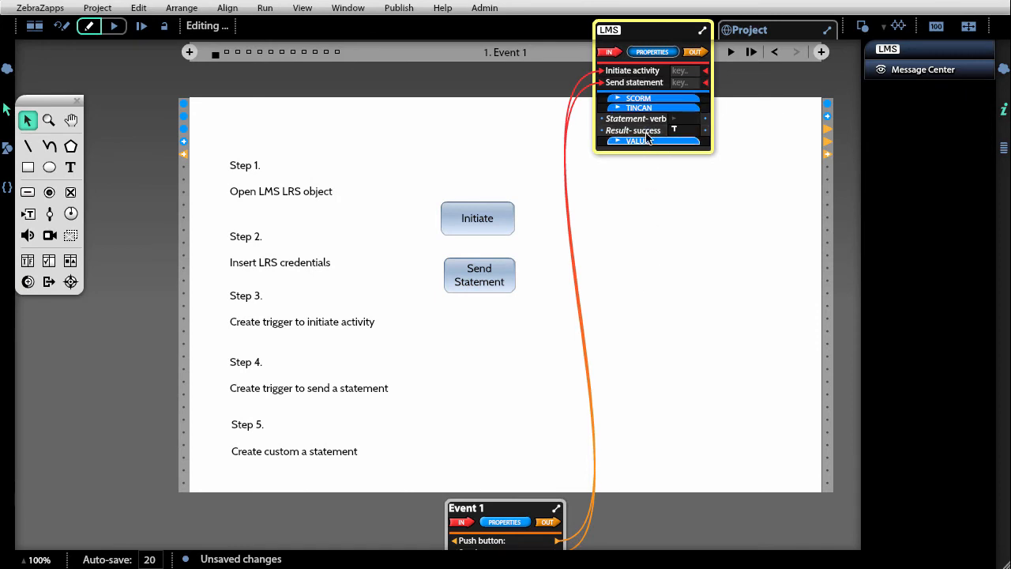
click(647, 109)
click(645, 109)
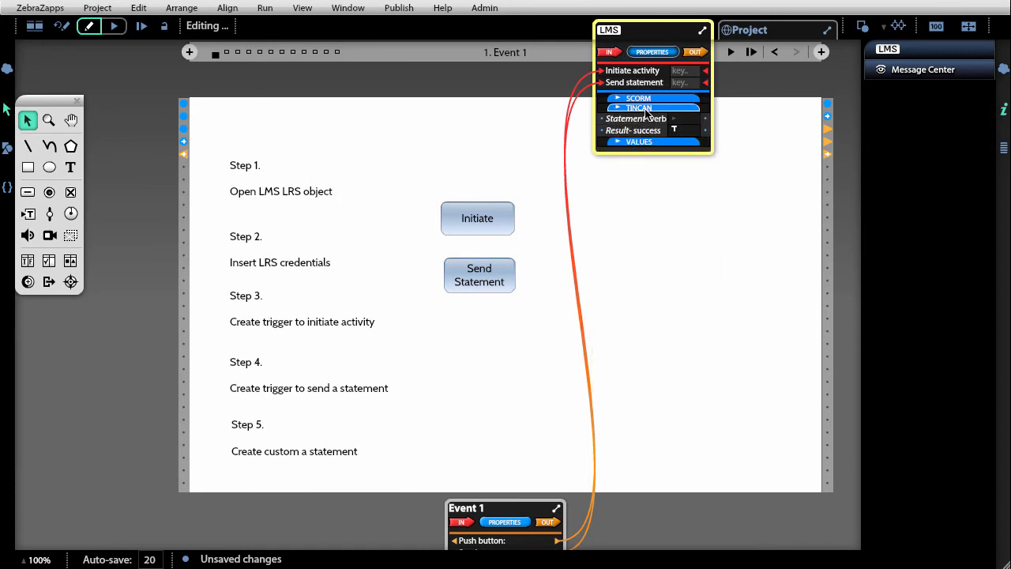
mouse_move(646, 121)
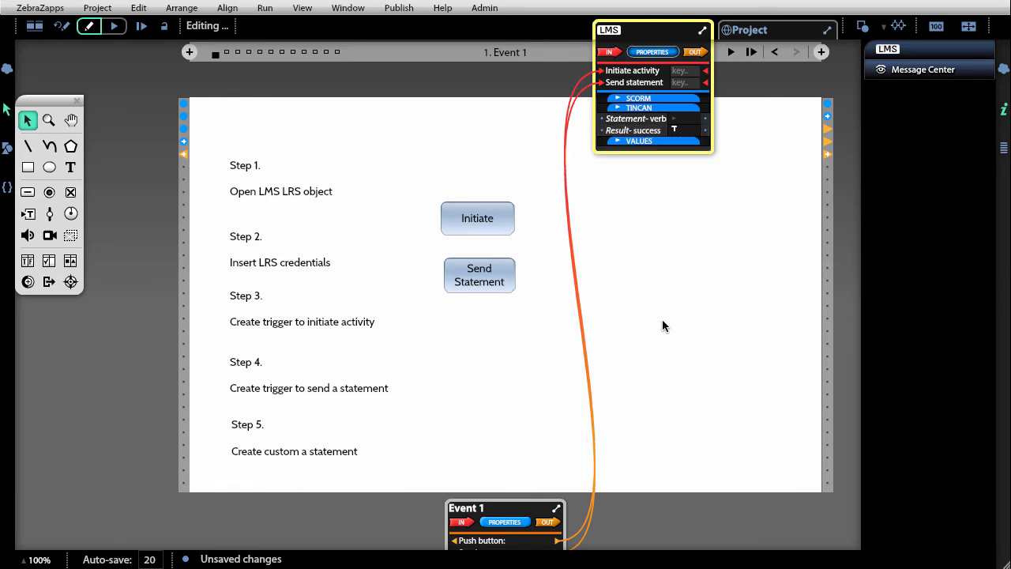
Add a text label reading "Verb" below the Send Statement button, with its text box about 132 wide
click(70, 167)
click(447, 353)
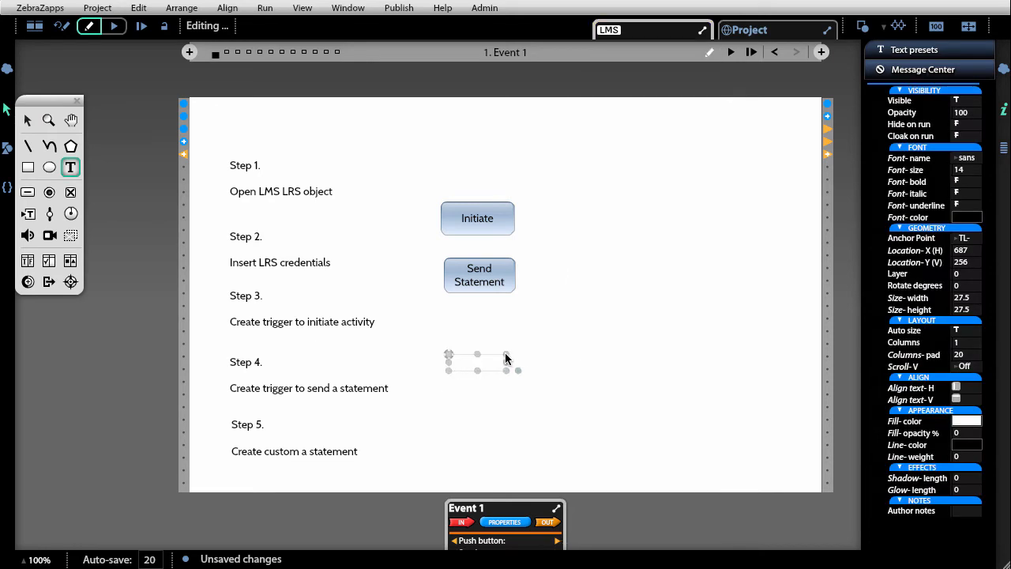
drag(506, 359, 553, 360)
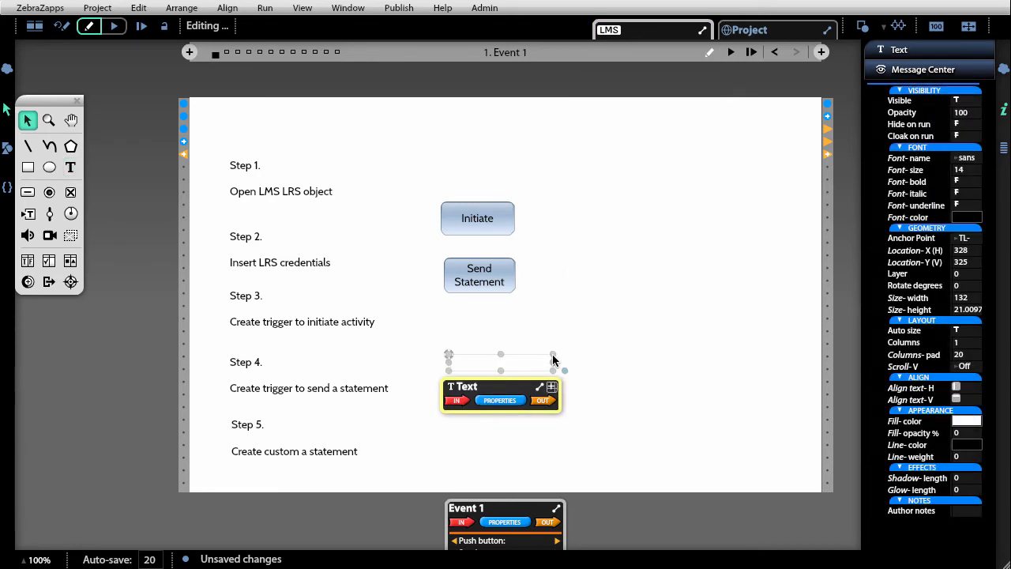
text(Verb)
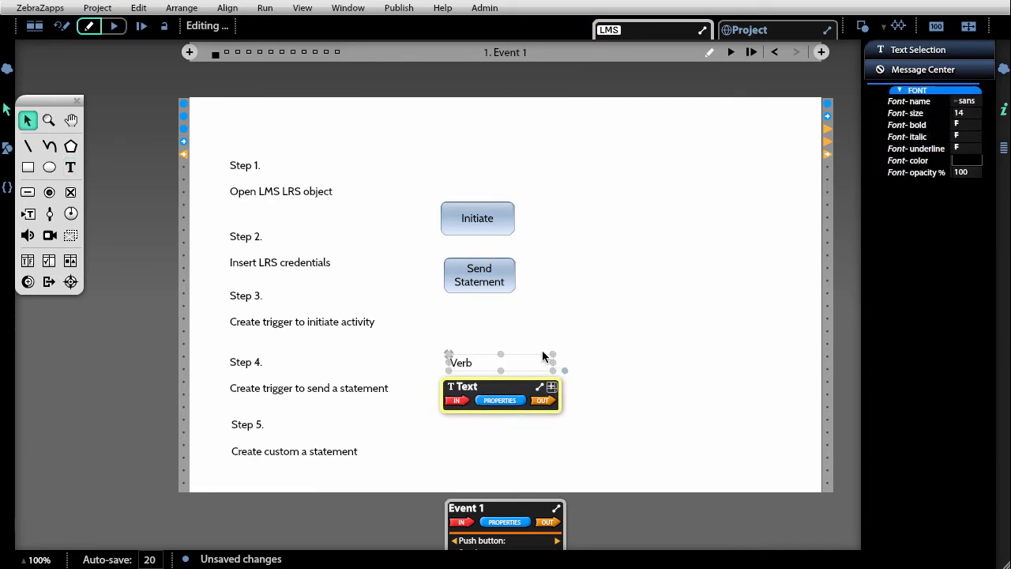
click(540, 344)
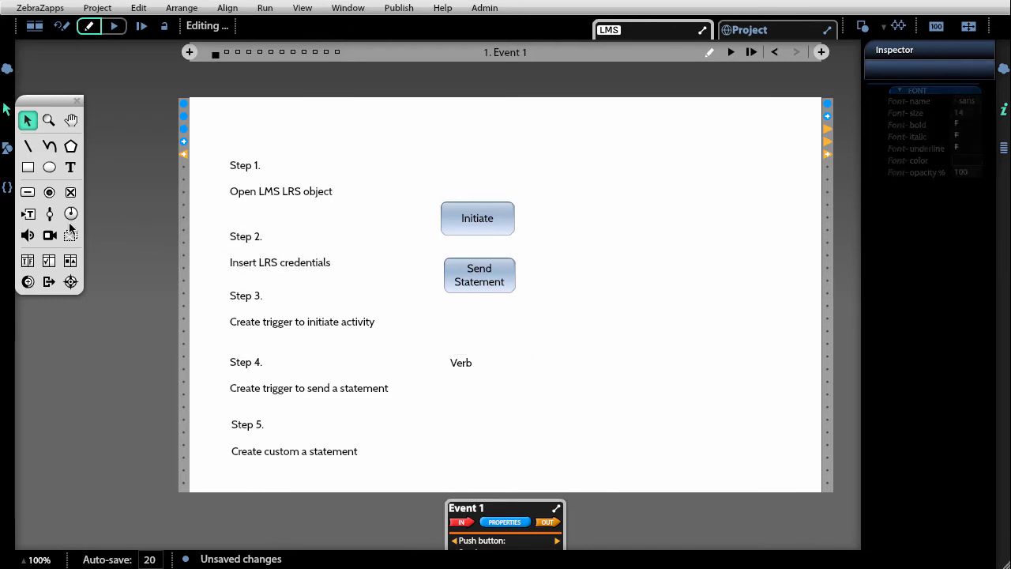
Draw an input text field about 182 by 23 beneath the Verb label and set its Submit text option to Continuously
click(28, 213)
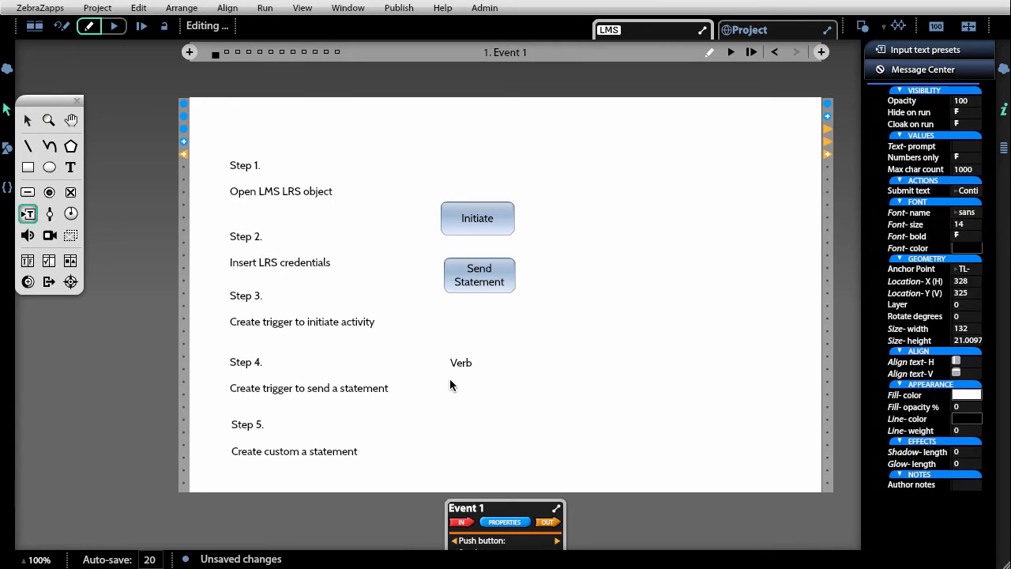
mouse_move(450, 376)
mouse_down()
mouse_move(603, 399)
mouse_move(593, 393)
mouse_up()
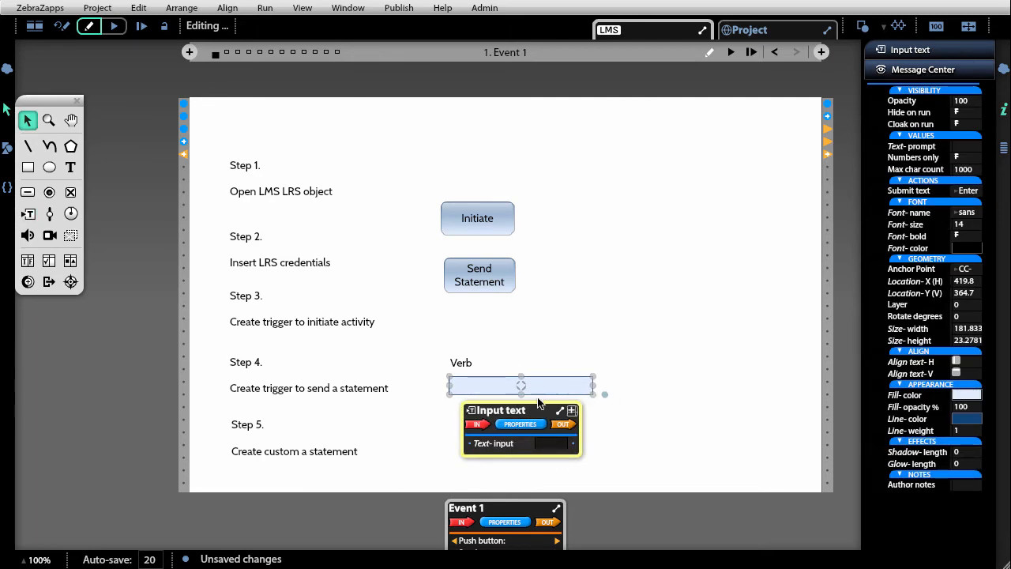
click(970, 191)
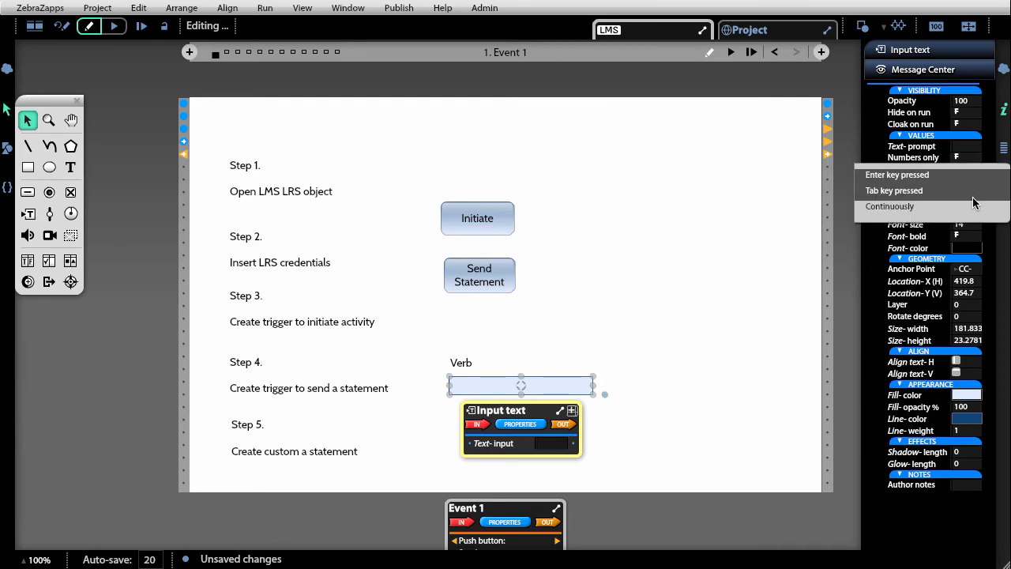
click(974, 208)
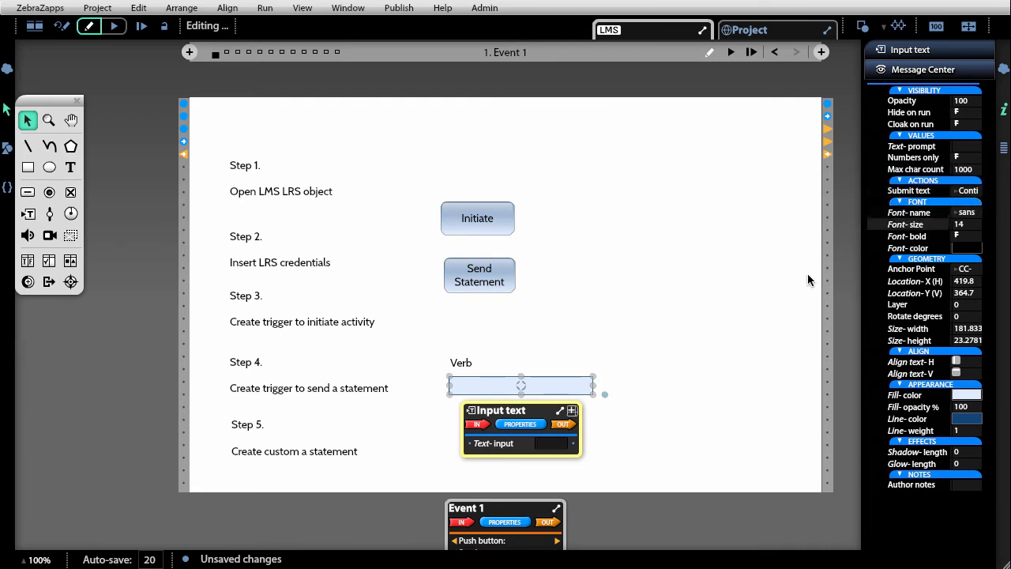
click(751, 365)
Place a check box to the right of the Verb input field and label it "Success"
click(71, 192)
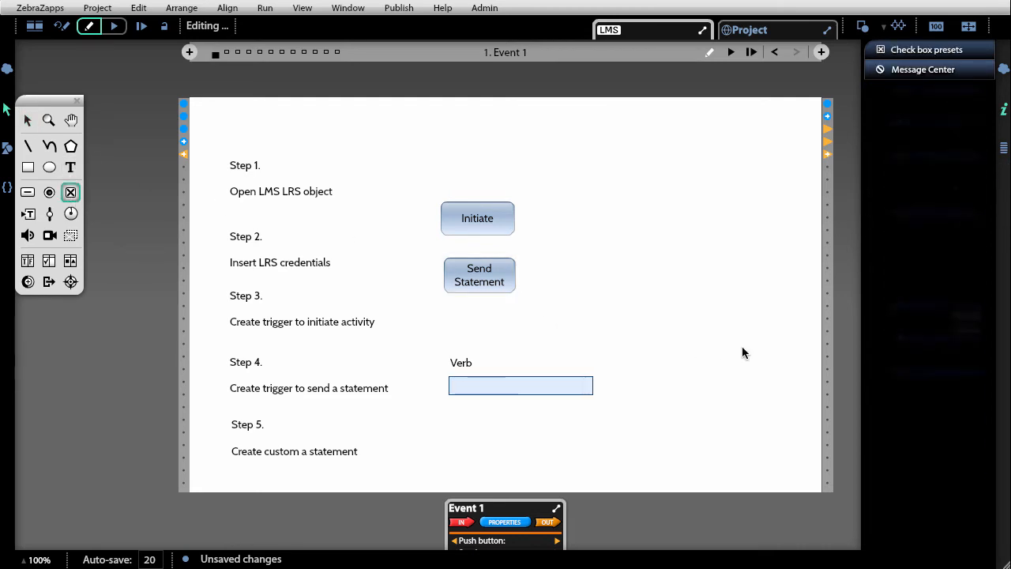
click(707, 362)
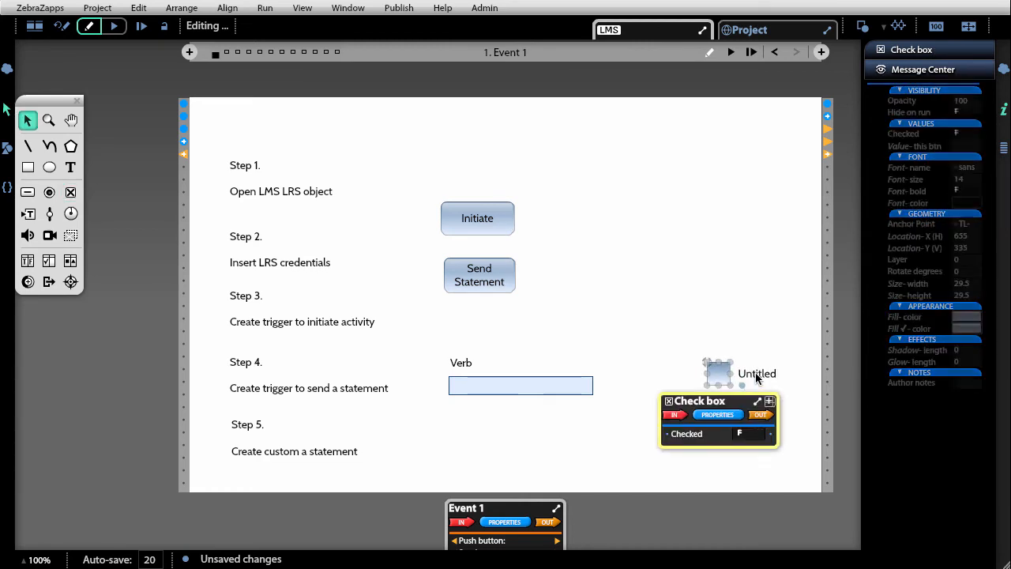
double_click(756, 376)
text(Success)
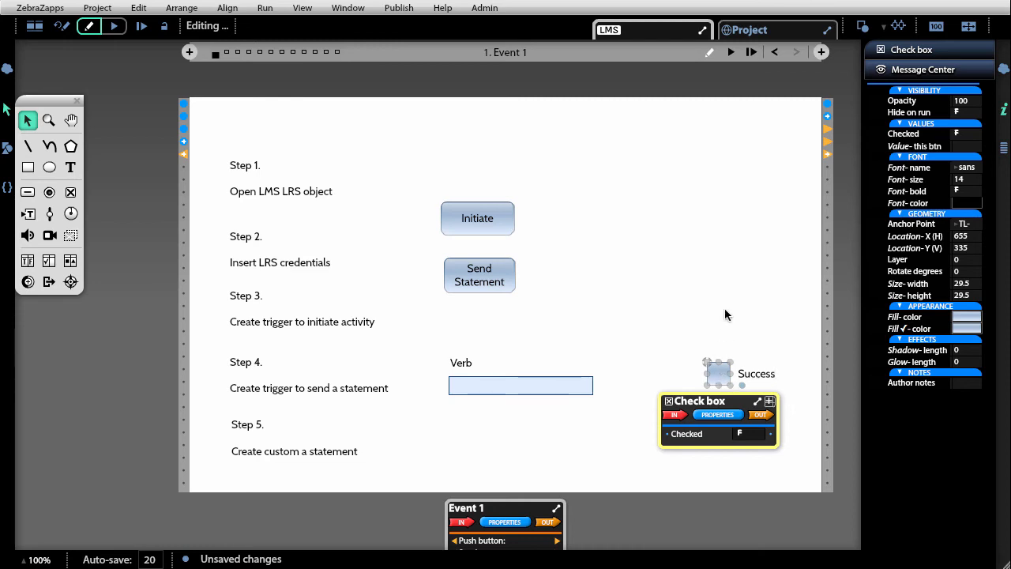
click(727, 315)
Toggle the Success check box on and back off to test its Checked value
click(719, 374)
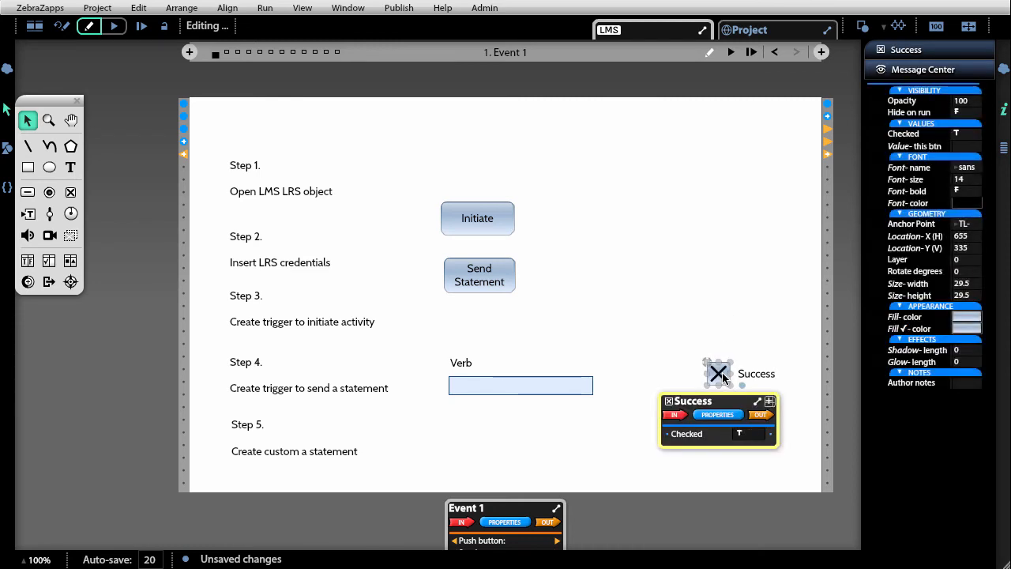
click(722, 372)
click(722, 372)
Wire the Verb input field's Text-input property to the LMS object's Statement-verb property
click(562, 390)
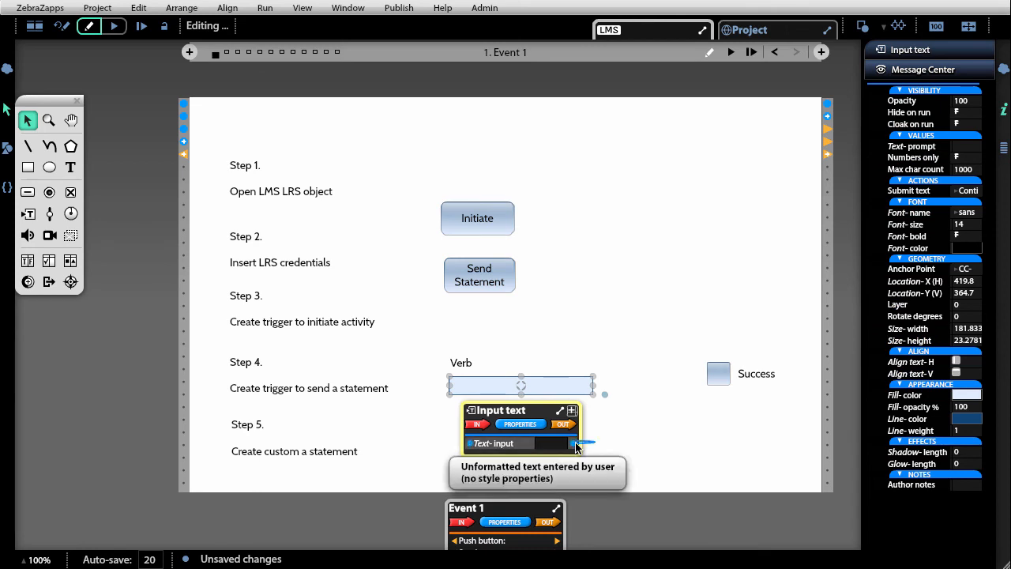
drag(574, 444, 612, 124)
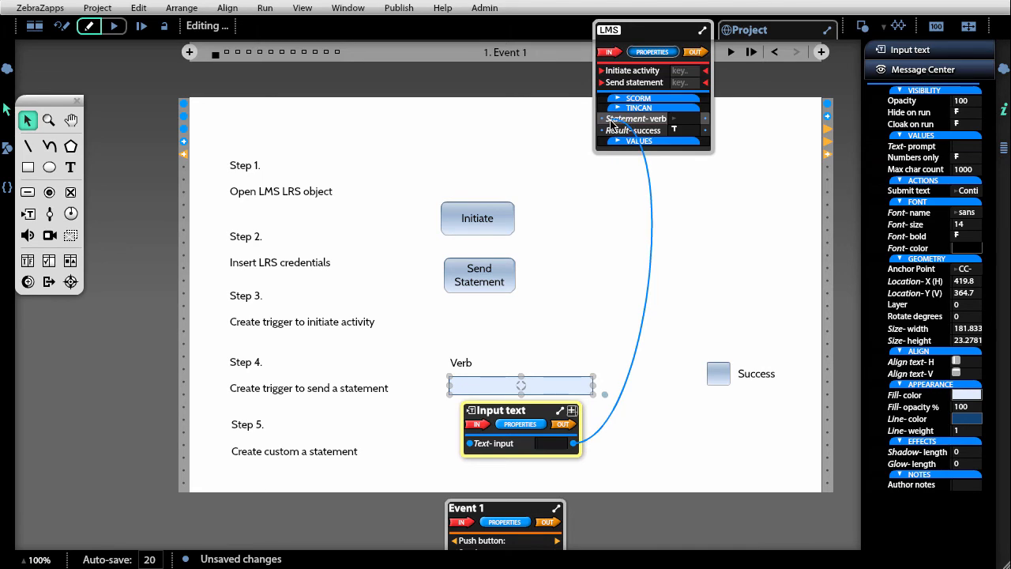
key(ctrl+a)
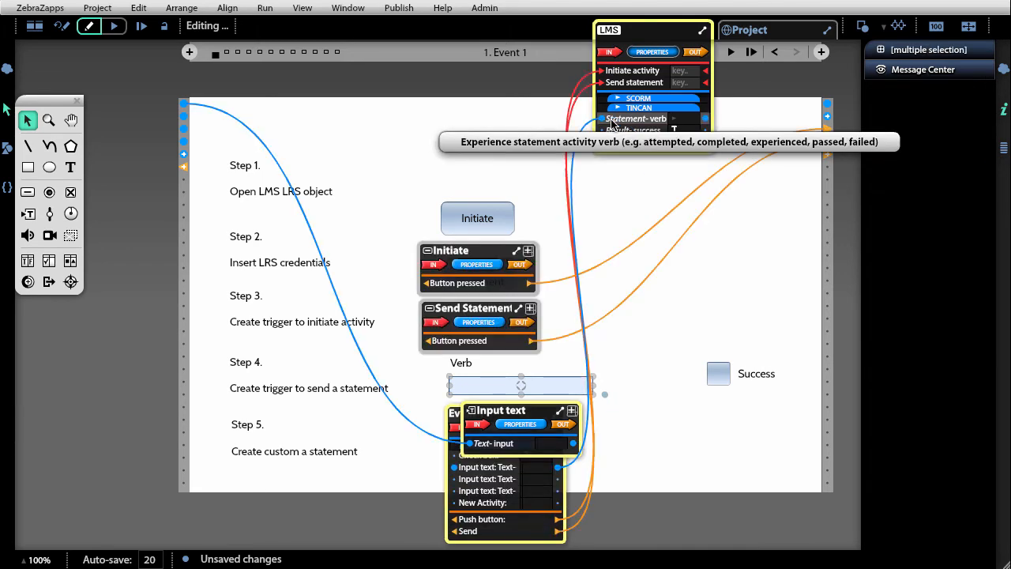
click(788, 308)
Wire the Success check box's Checked property to the LMS object's Result-success property and leave the check box unchecked
click(763, 373)
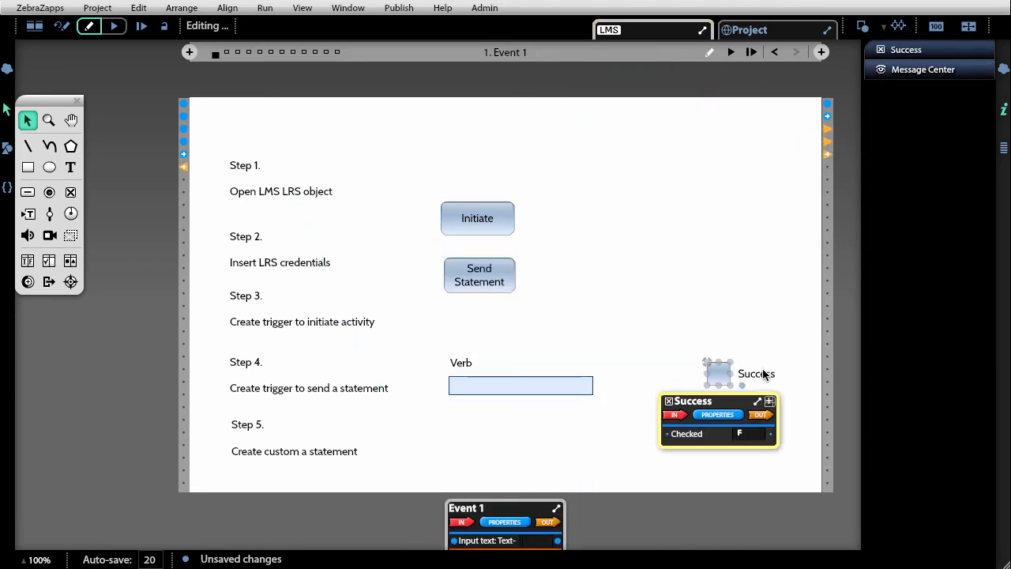
drag(668, 434, 632, 131)
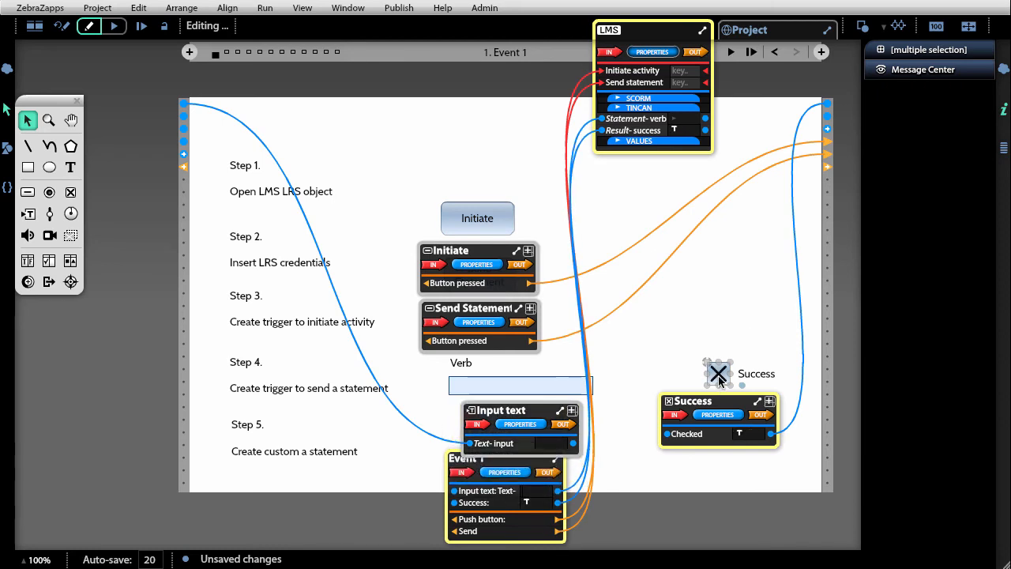
click(718, 374)
click(691, 336)
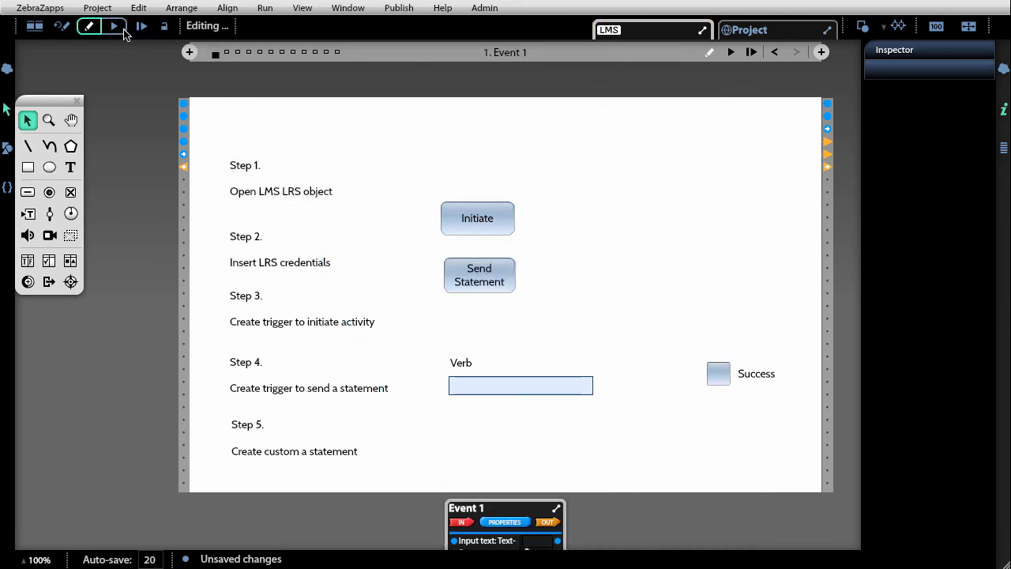
Run the project, initiate the activity and send a statement with the verb "Really Enjoyed" and Success checked
click(122, 28)
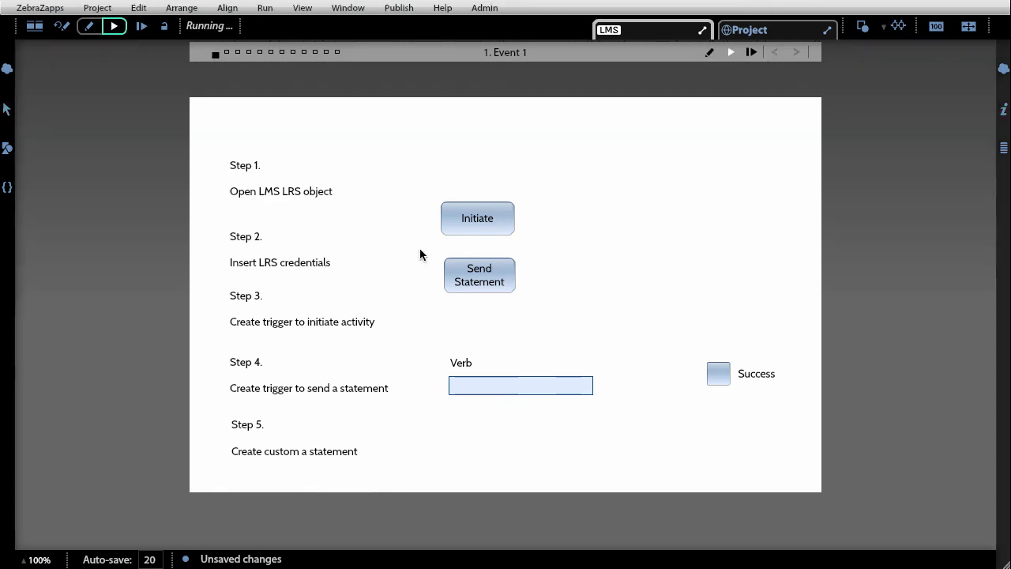
click(456, 221)
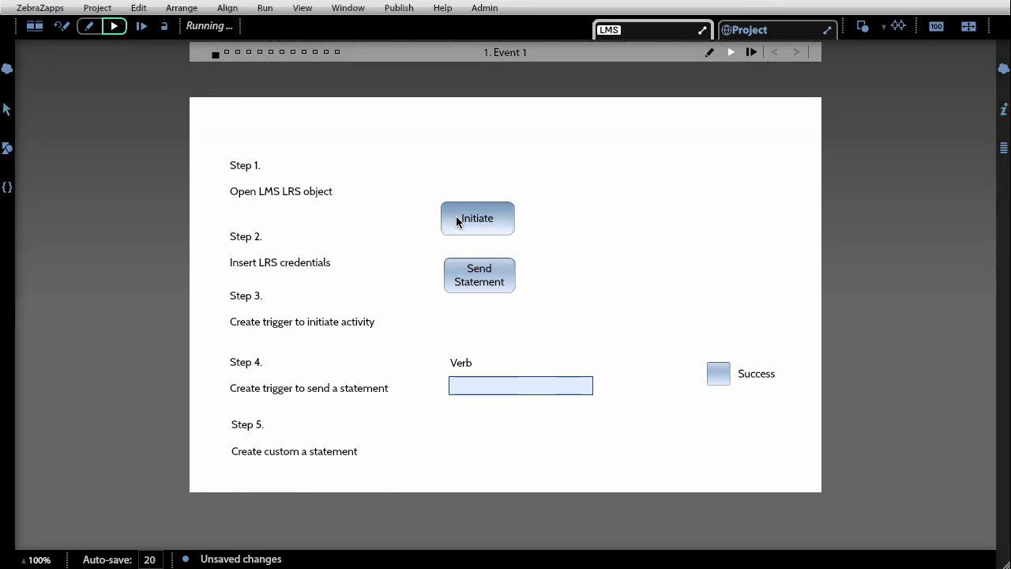
click(506, 385)
text(Reall)
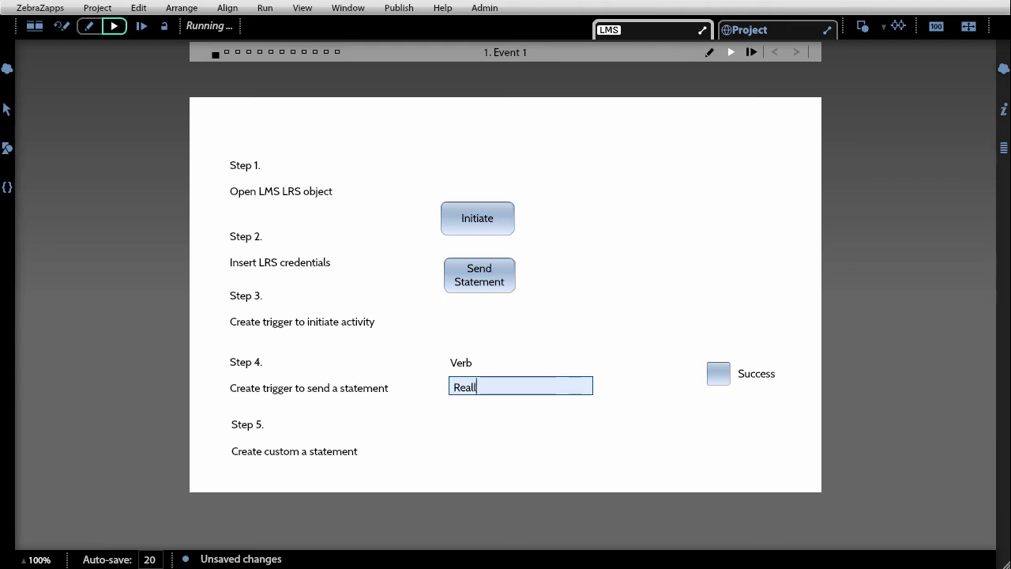
text(y Enjoyed)
click(717, 374)
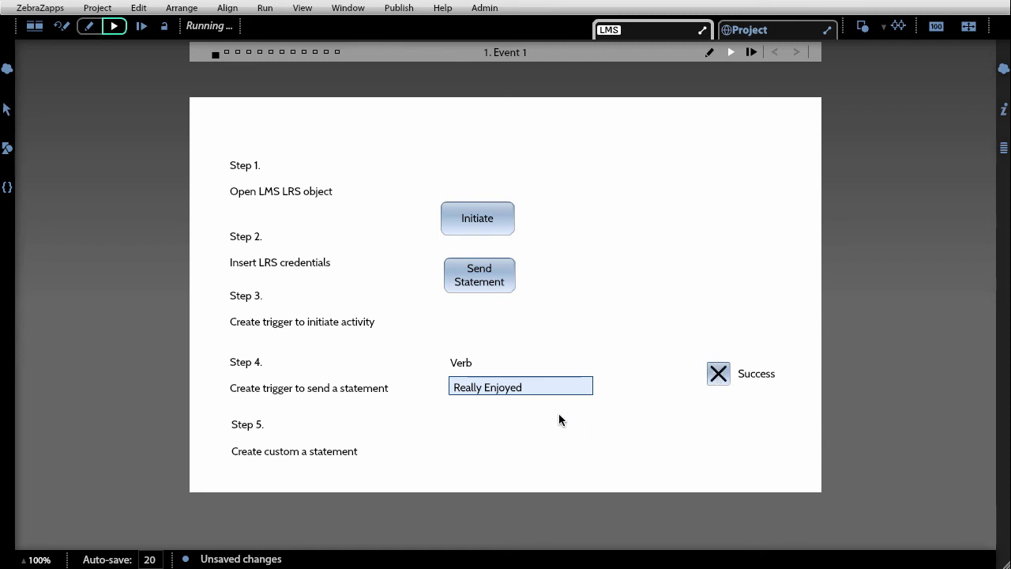
click(464, 270)
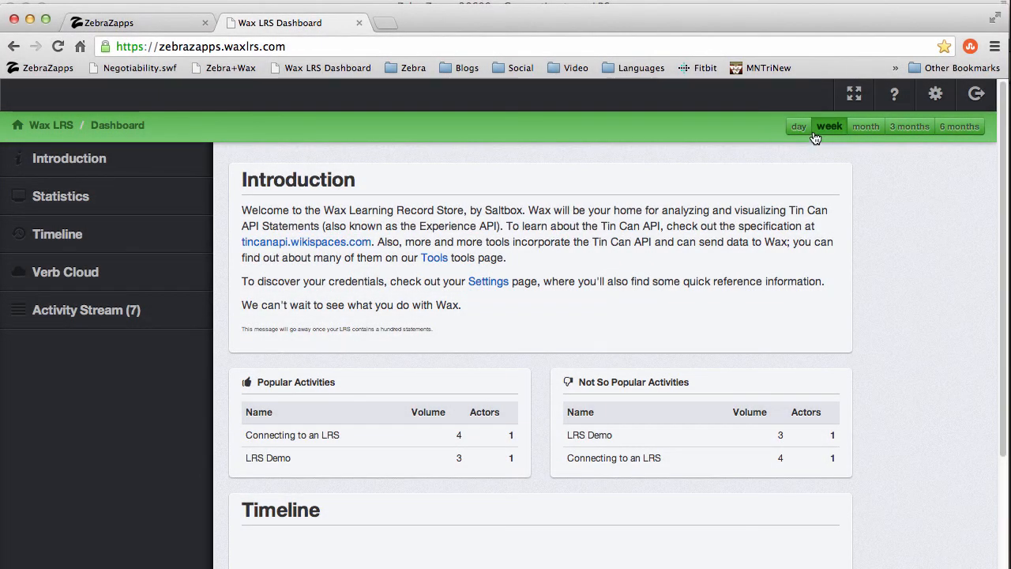
Switch to the Wax LRS dashboard in the browser and set its time range to day
click(828, 127)
click(798, 128)
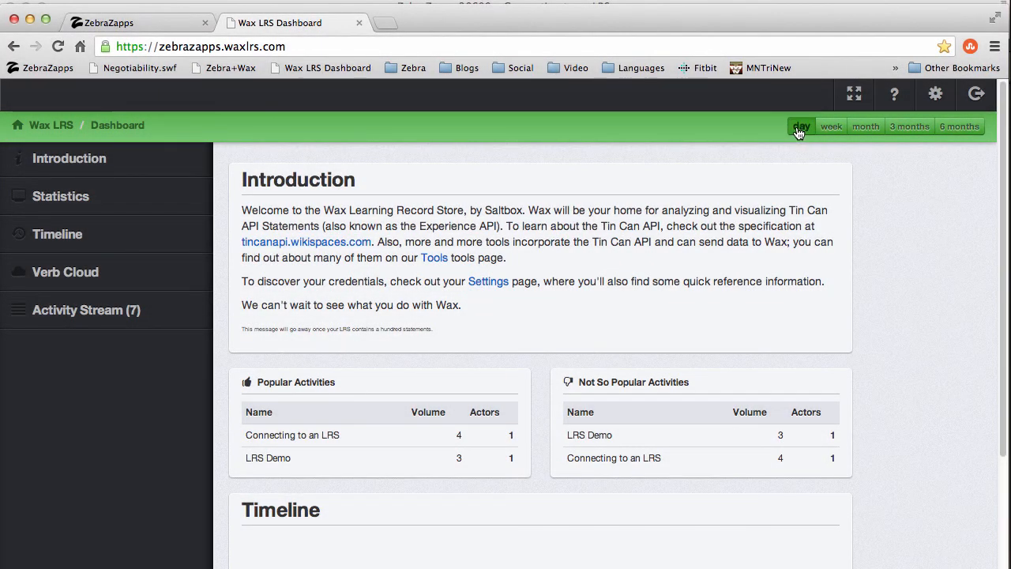
right_click(892, 271)
click(882, 241)
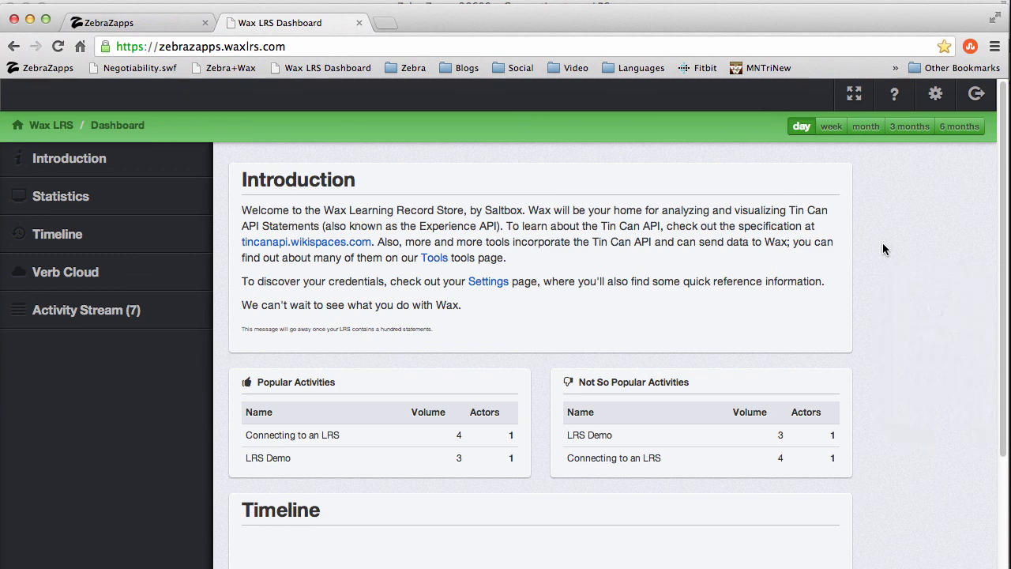
Expand the "Really Enjoyed Connecting to an LRS" statement in the Activity Stream and examine its raw JSON
scroll(882, 242, down, 5)
scroll(882, 244, down, 10)
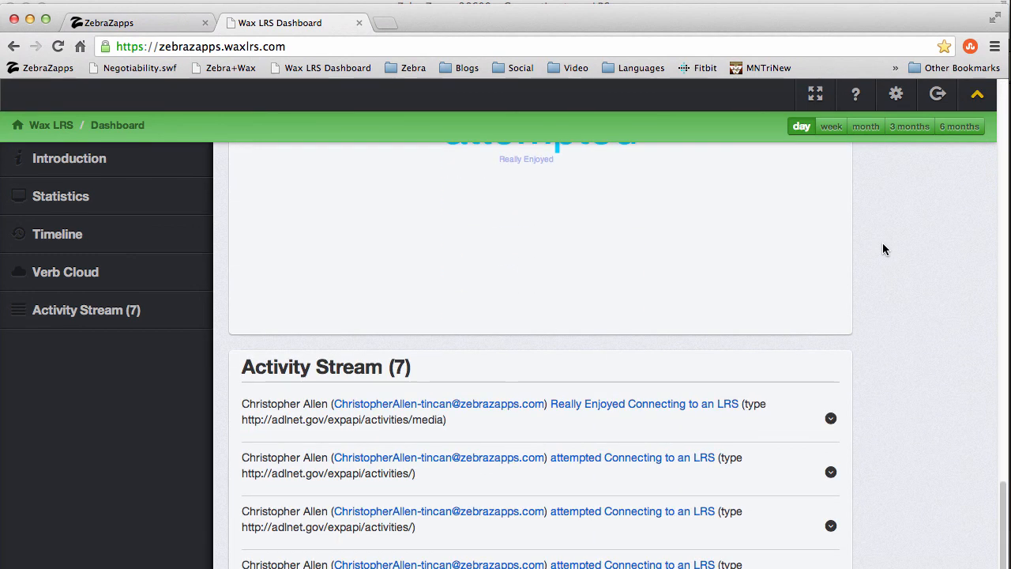
click(831, 419)
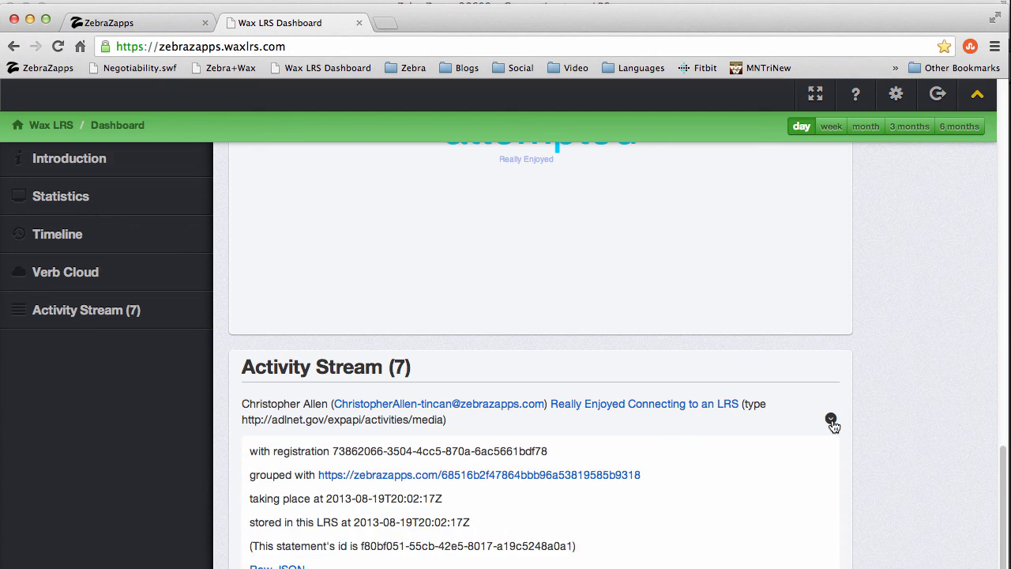
scroll(833, 425, down, 1)
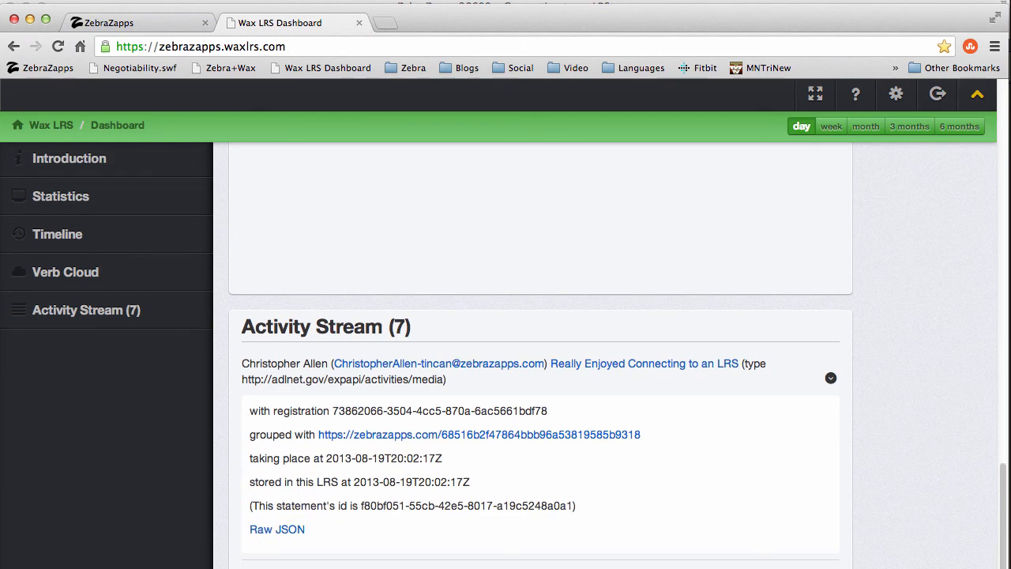
click(297, 537)
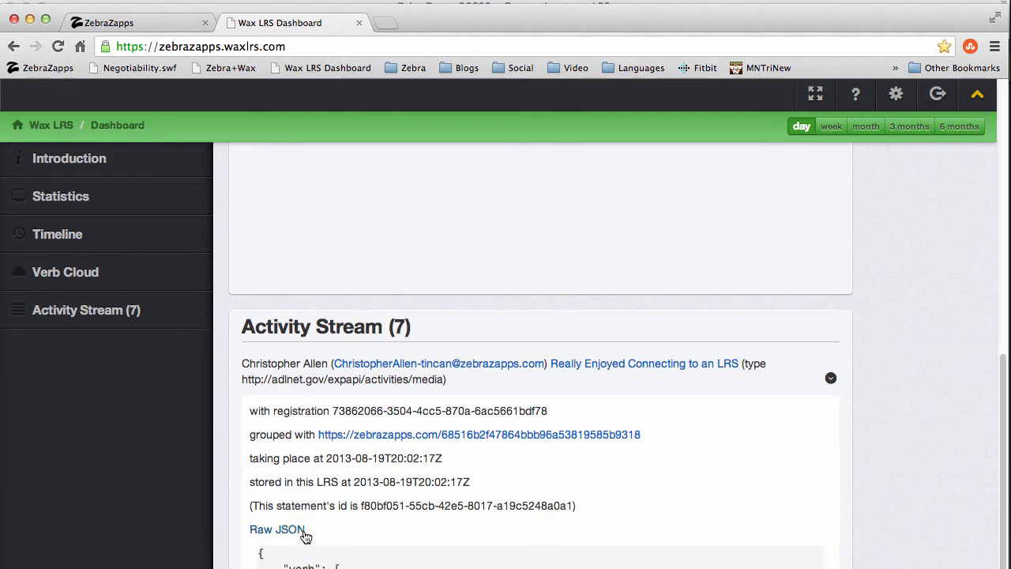
scroll(300, 505, down, 3)
scroll(300, 506, down, 8)
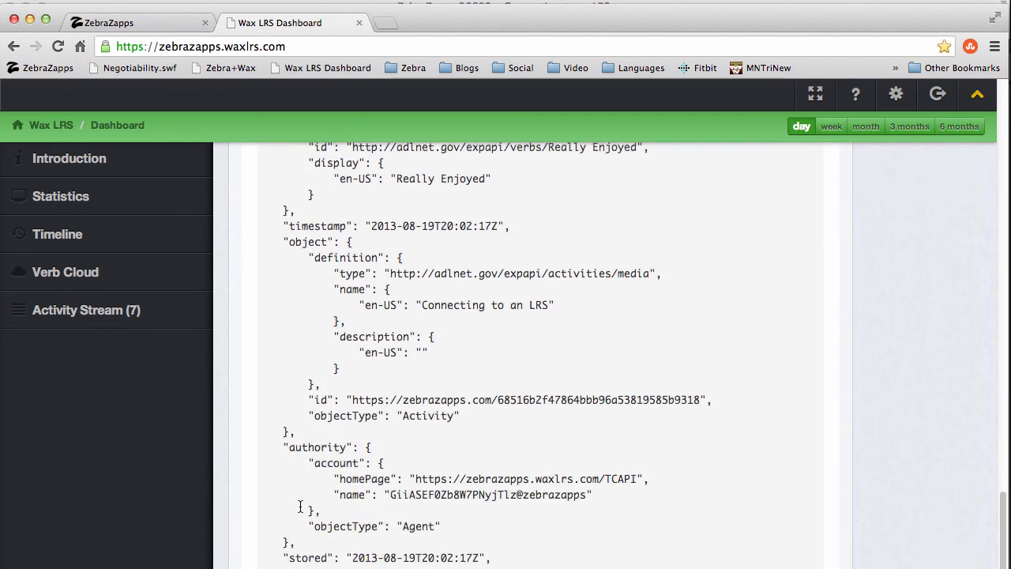
scroll(300, 505, down, 9)
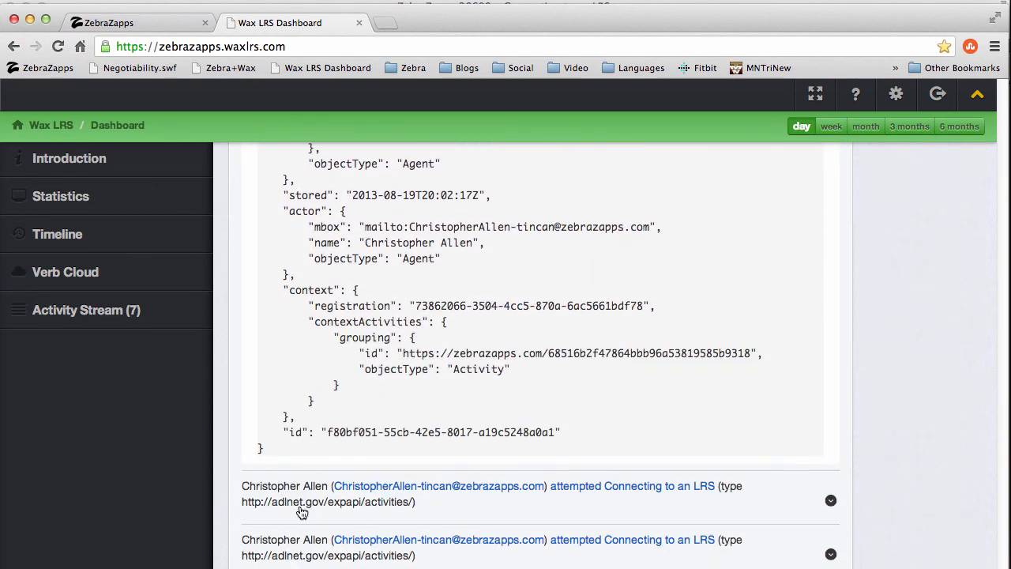